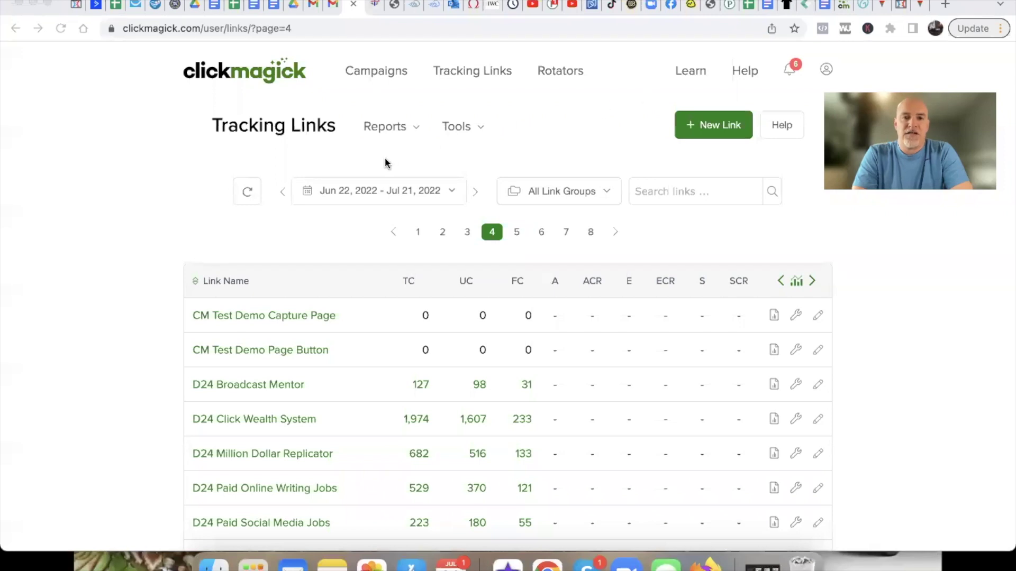
Annotate the tracking links table, underlining the D24 Click Wealth System click totals
{"action": "mouse_move", "coordinate": [479, 45]}
{"action": "left_mouse_down"}
{"action": "mouse_move", "coordinate": [411, 84]}
{"action": "mouse_move", "coordinate": [551, 88]}
{"action": "left_mouse_up"}
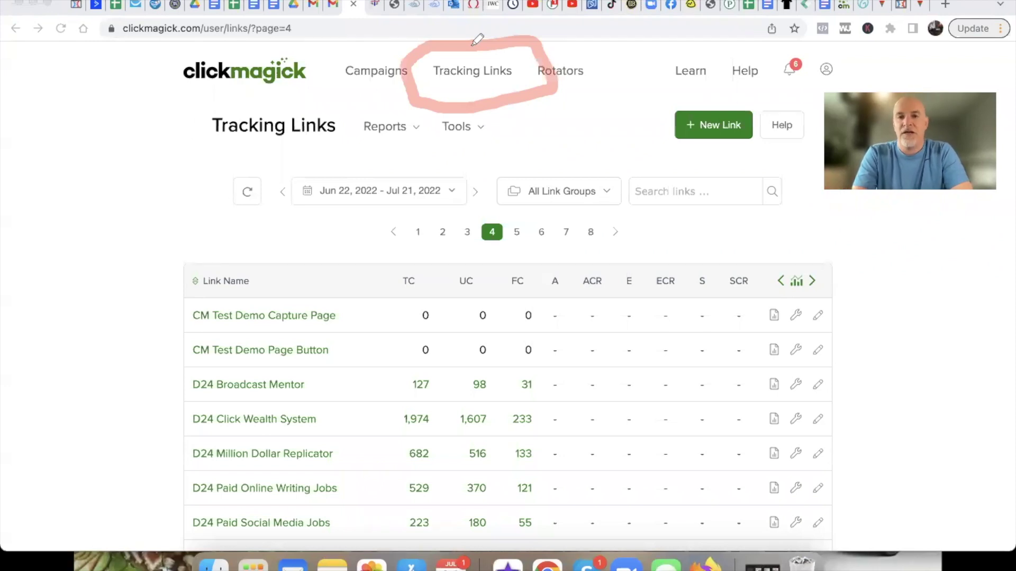
{"action": "left_click", "coordinate": [403, 281]}
{"action": "mouse_move", "coordinate": [404, 280]}
{"action": "left_mouse_down"}
{"action": "mouse_move", "coordinate": [426, 126]}
{"action": "mouse_move", "coordinate": [445, 160]}
{"action": "left_mouse_up"}
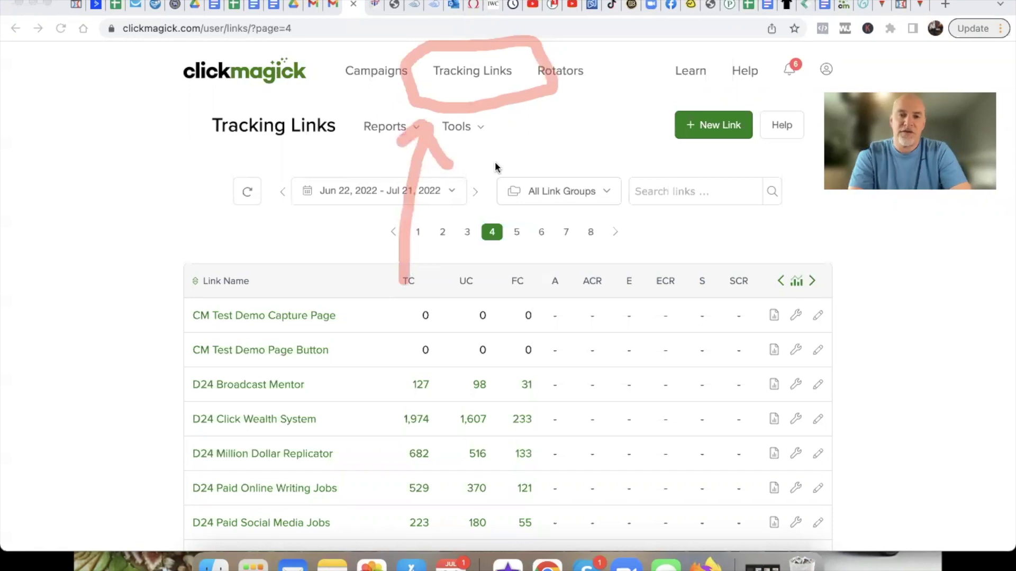
{"action": "key", "text": "super+z"}
{"action": "key", "text": "super+z"}
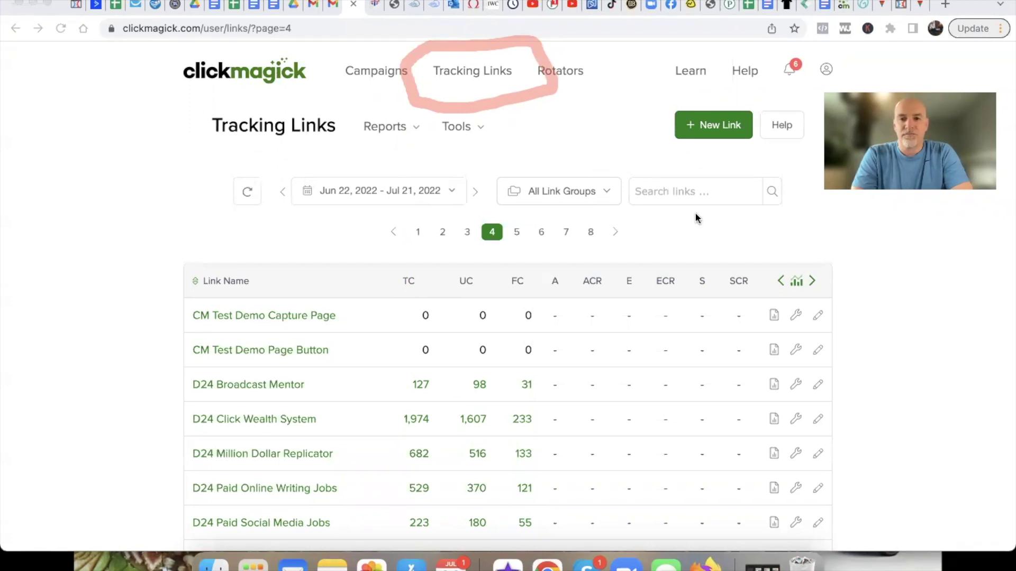
{"action": "scroll", "coordinate": [122, 409], "scroll_direction": "down", "scroll_amount": 3}
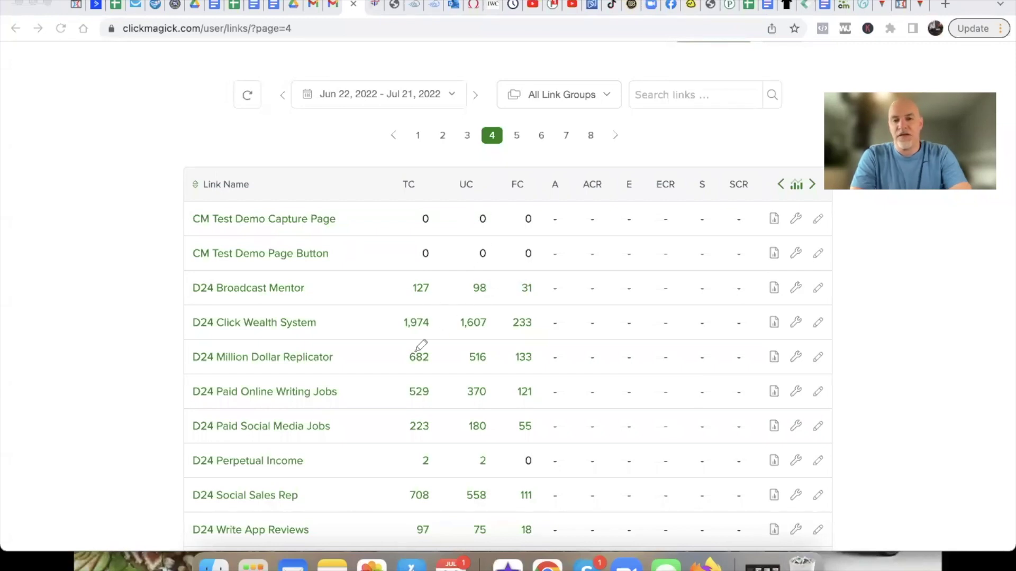
{"action": "left_click_drag", "start_coordinate": [386, 344], "coordinate": [498, 343]}
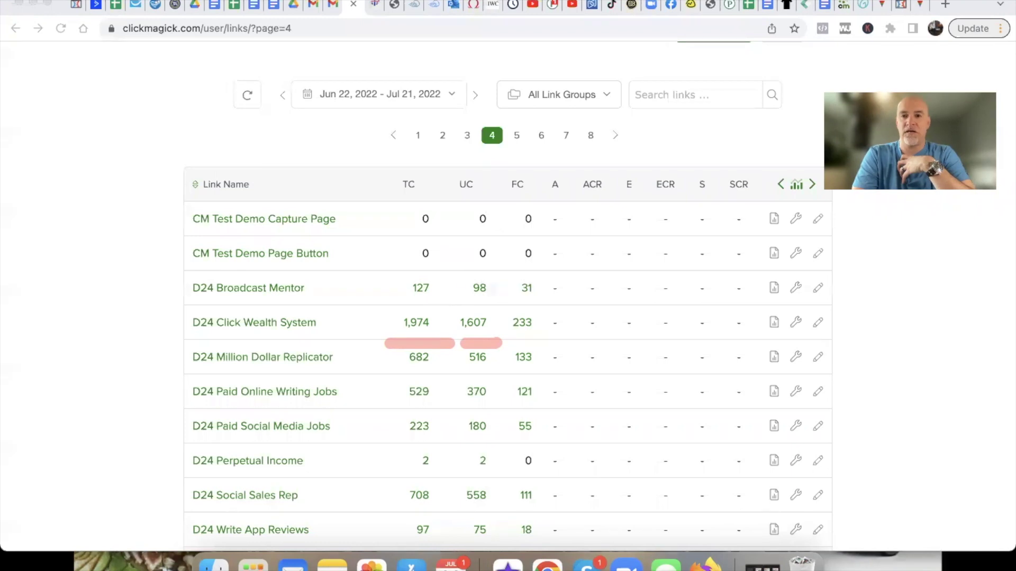
Show the personal website's landing page, then return to the tracking links list
{"action": "left_click", "coordinate": [902, 6]}
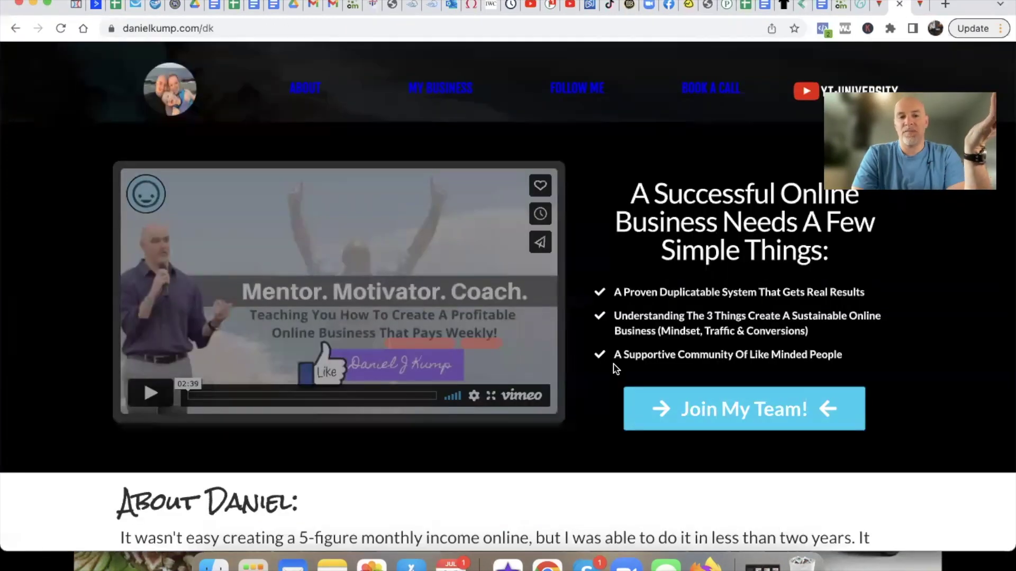
{"action": "scroll", "coordinate": [615, 369], "scroll_direction": "down", "scroll_amount": 12}
{"action": "scroll", "coordinate": [614, 368], "scroll_direction": "down", "scroll_amount": 5}
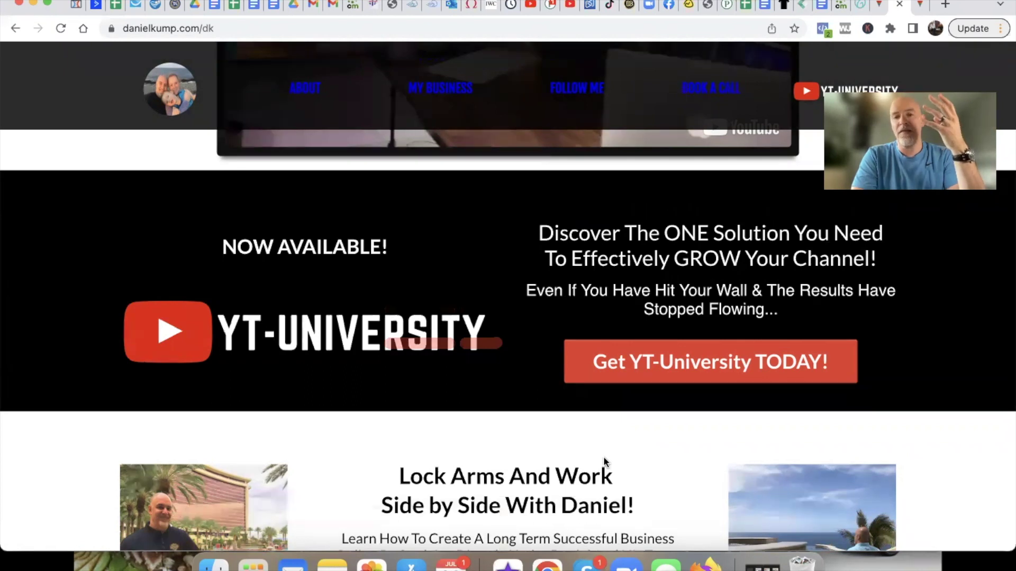
{"action": "left_click", "coordinate": [350, 12]}
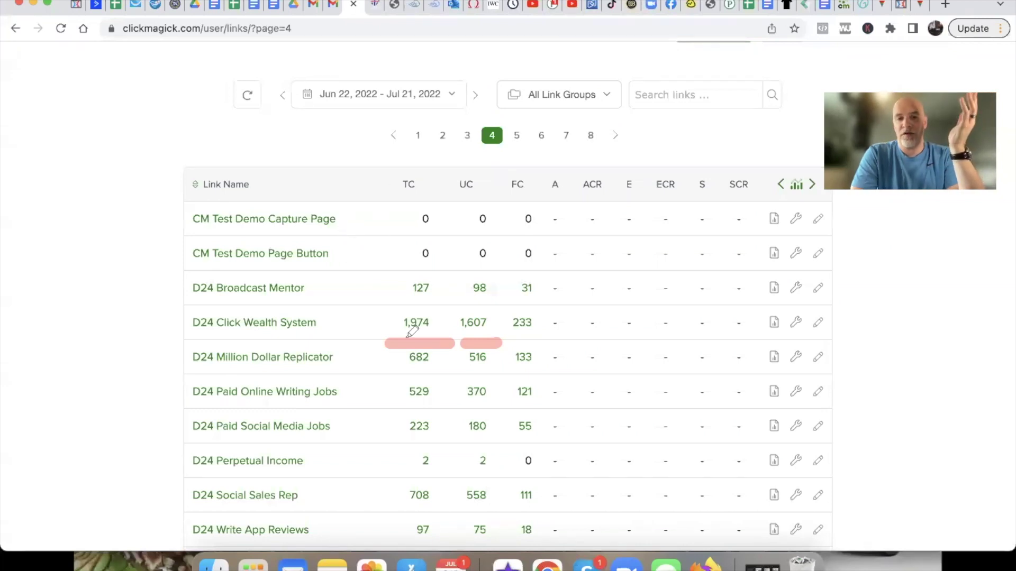
Bracket the click totals and underline unique click counts 1,607, 516, 180 and 558
{"action": "mouse_move", "coordinate": [421, 301]}
{"action": "left_mouse_down"}
{"action": "mouse_move", "coordinate": [382, 304]}
{"action": "mouse_move", "coordinate": [399, 346]}
{"action": "left_mouse_up"}
{"action": "mouse_move", "coordinate": [422, 302]}
{"action": "left_mouse_down"}
{"action": "mouse_move", "coordinate": [451, 302]}
{"action": "mouse_move", "coordinate": [454, 343]}
{"action": "mouse_move", "coordinate": [450, 315]}
{"action": "mouse_move", "coordinate": [508, 313]}
{"action": "mouse_move", "coordinate": [502, 334]}
{"action": "left_mouse_up"}
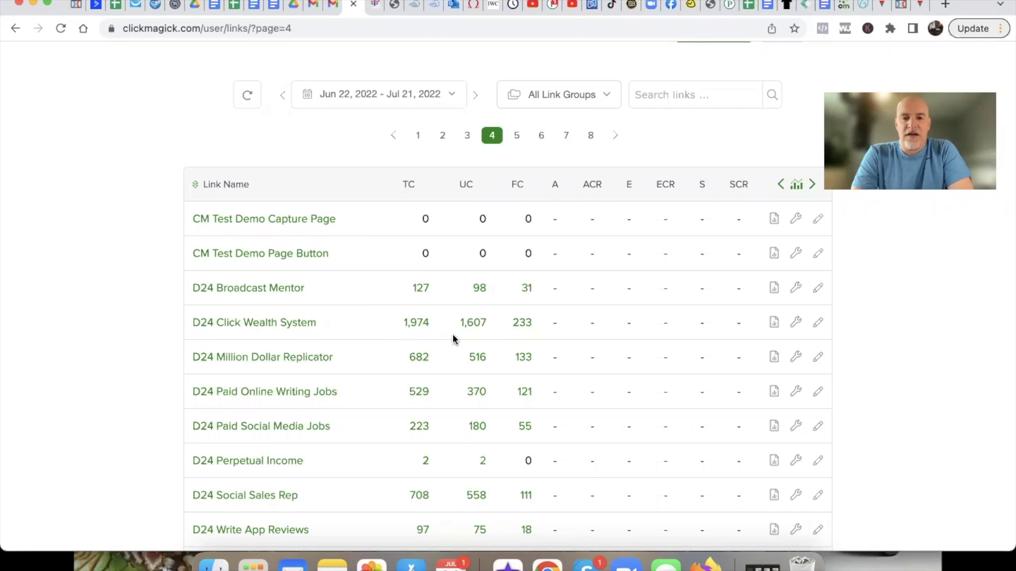
{"action": "left_click_drag", "start_coordinate": [457, 335], "coordinate": [487, 336]}
{"action": "left_click_drag", "start_coordinate": [454, 377], "coordinate": [488, 377]}
{"action": "mouse_move", "coordinate": [456, 414]}
{"action": "left_mouse_down"}
{"action": "mouse_move", "coordinate": [487, 415]}
{"action": "mouse_move", "coordinate": [480, 439]}
{"action": "left_mouse_up"}
{"action": "left_click_drag", "start_coordinate": [456, 511], "coordinate": [487, 510]}
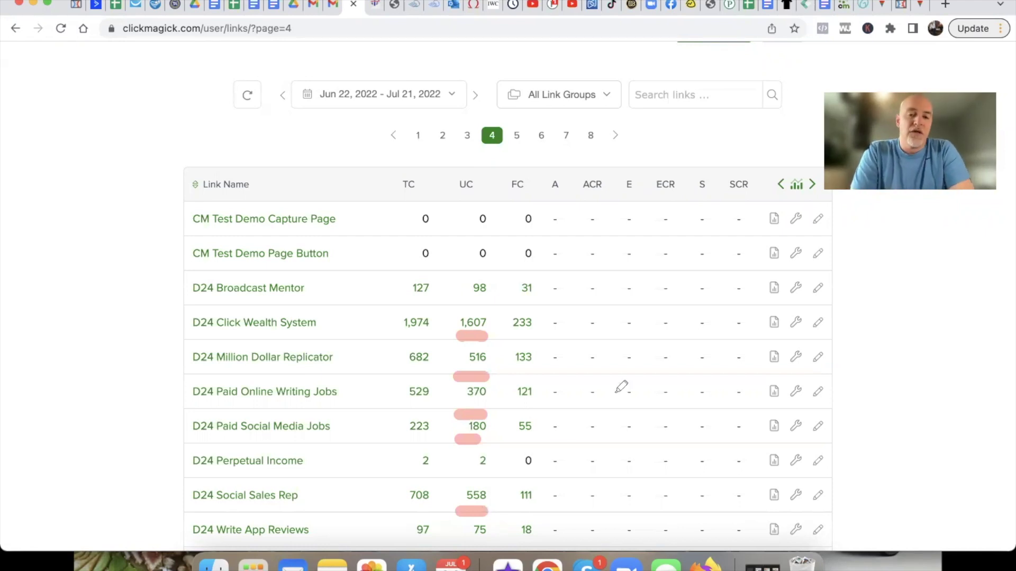
Point an arrow at the empty conversion columns, clear annotations, and switch to Firefox
{"action": "left_click_drag", "start_coordinate": [656, 226], "coordinate": [601, 270]}
{"action": "mouse_move", "coordinate": [584, 232]}
{"action": "left_mouse_down"}
{"action": "mouse_move", "coordinate": [550, 313]}
{"action": "mouse_move", "coordinate": [636, 313]}
{"action": "left_mouse_up"}
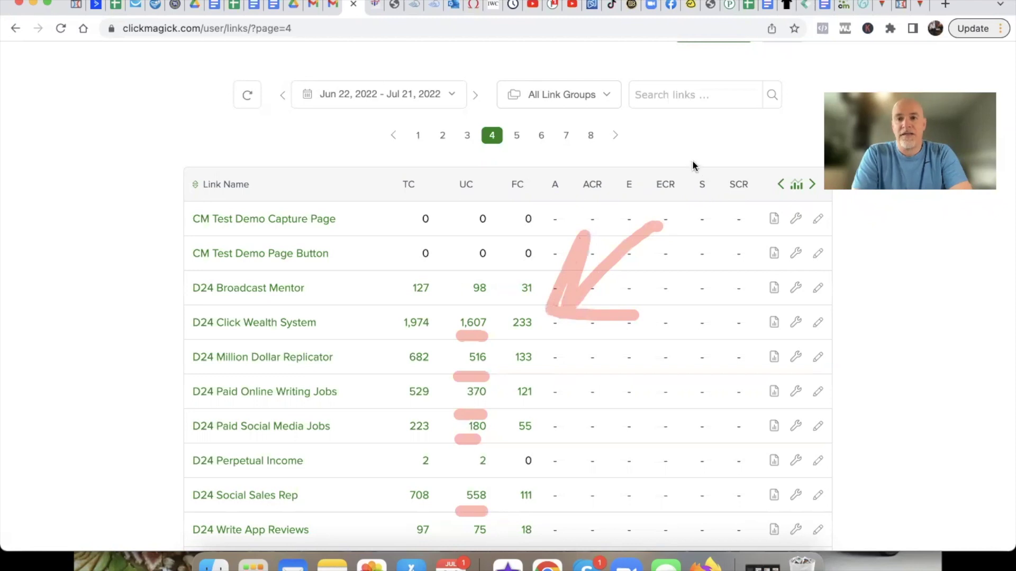
{"action": "key", "text": "Escape"}
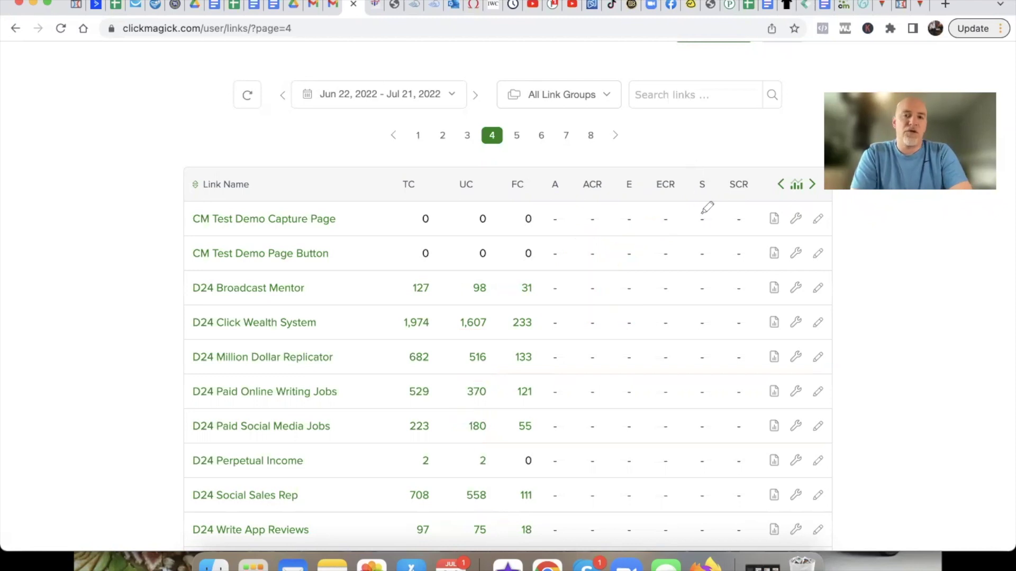
{"action": "key", "text": "super+Tab"}
{"action": "key", "text": "super+Tab"}
{"action": "key", "text": "super+Tab"}
{"action": "key", "text": "super+Tab"}
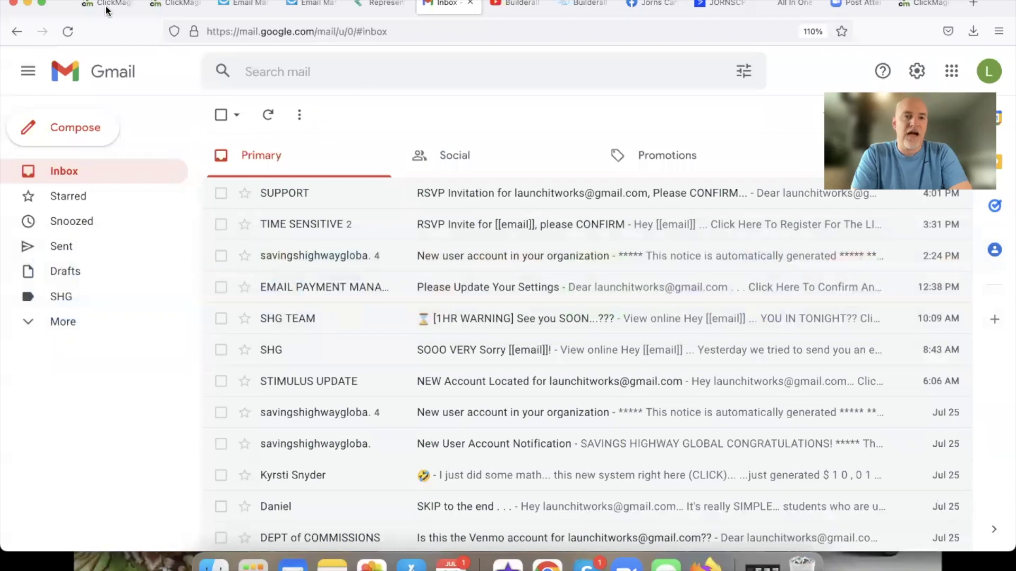
Show the split-test where Copy Paste CP won (30.3% vs 27.7% ACR), then switch browsers
{"action": "left_click", "coordinate": [106, 4]}
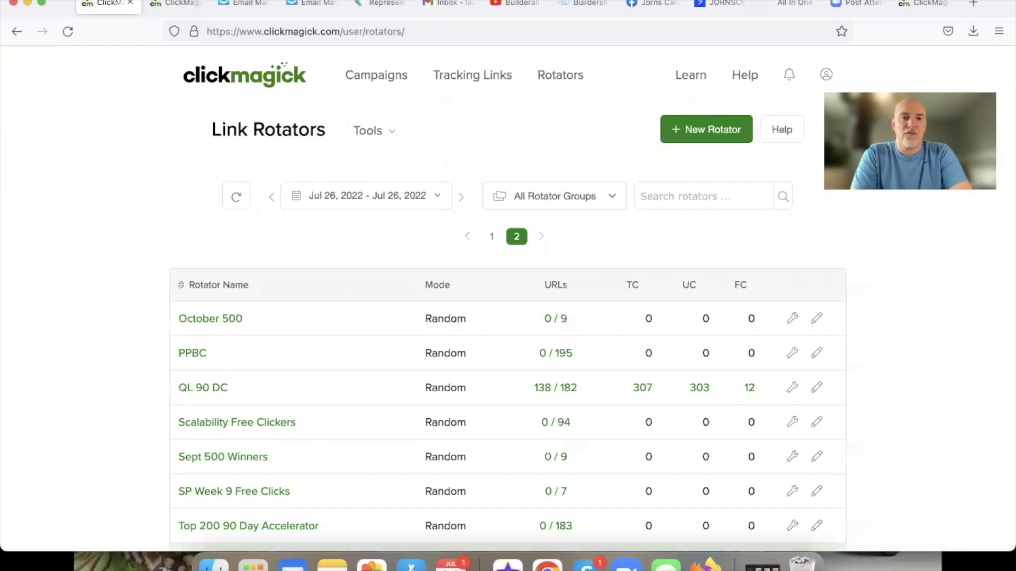
{"action": "left_click", "coordinate": [171, 5]}
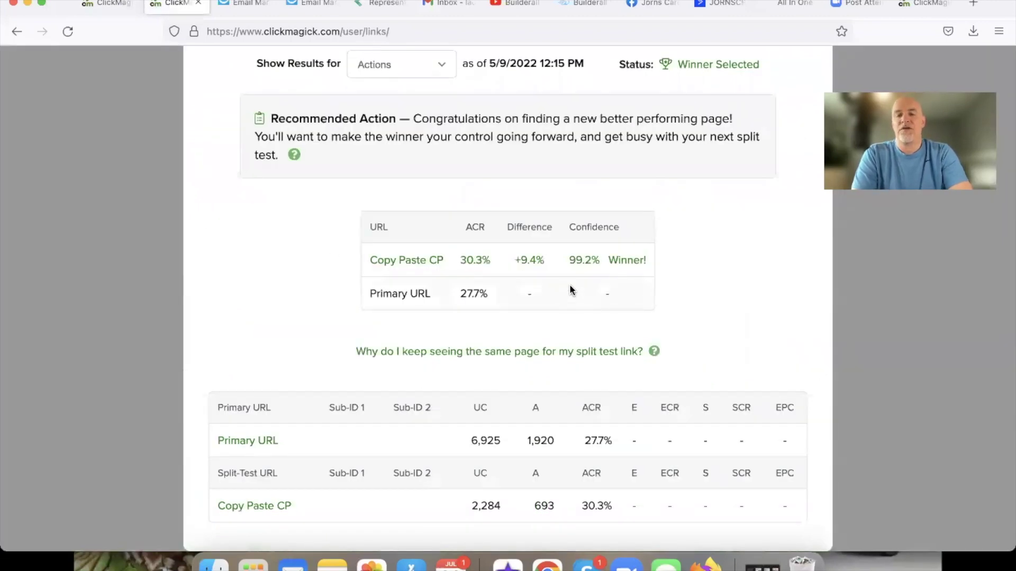
{"action": "key", "text": "super+Tab"}
{"action": "key", "text": "super+Tab"}
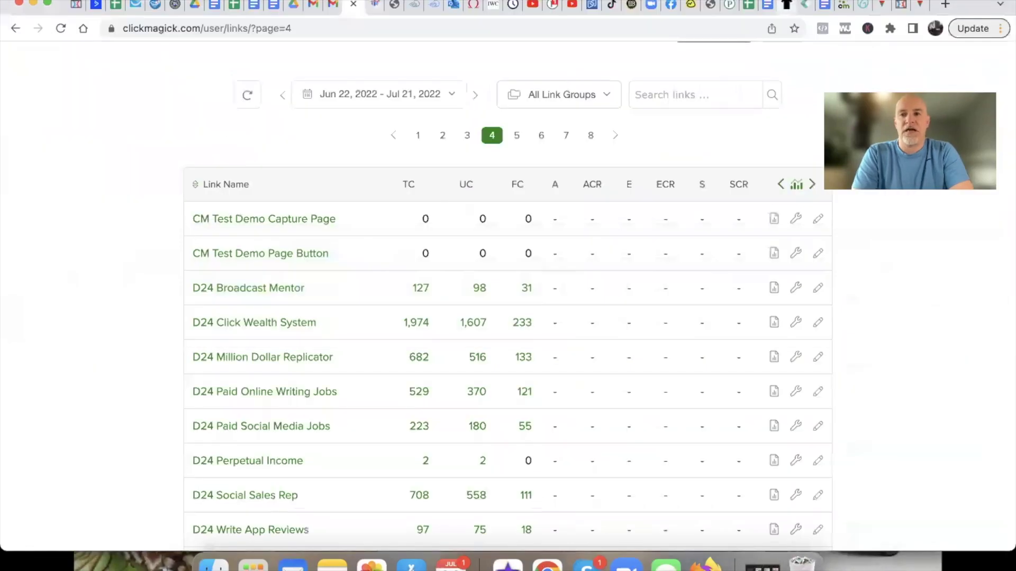
{"action": "left_click", "coordinate": [916, 8]}
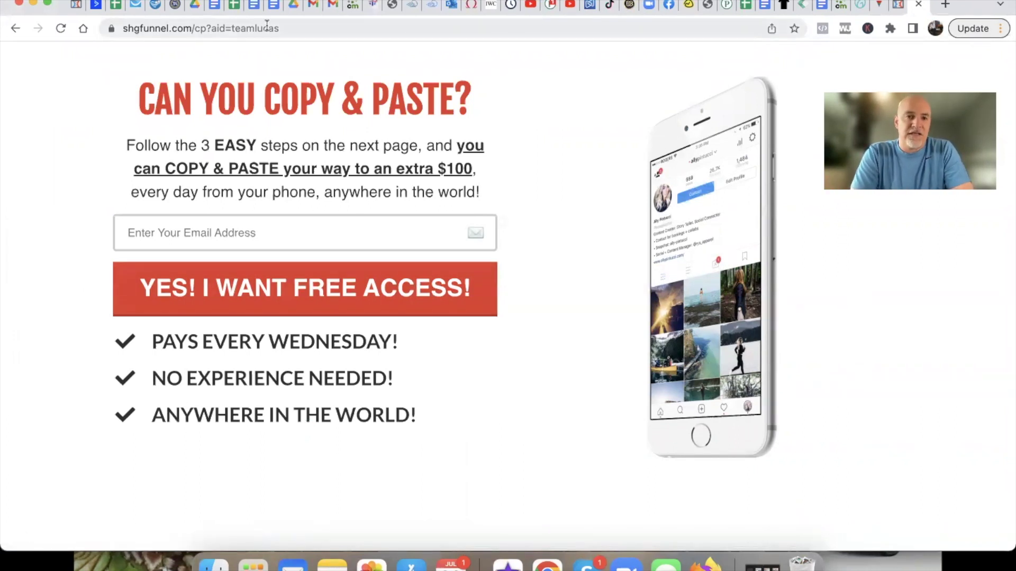
{"action": "left_click", "coordinate": [352, 6]}
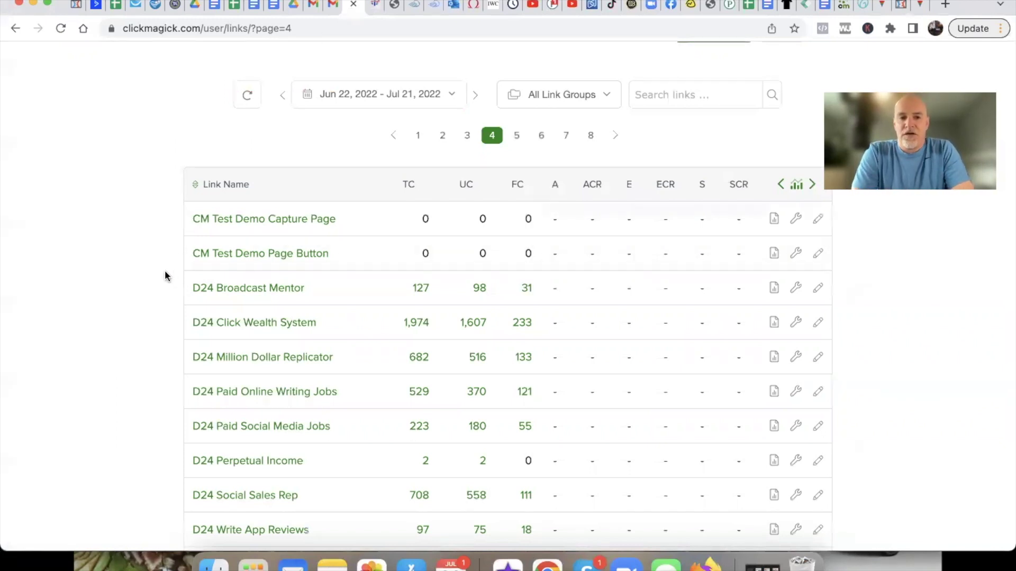
{"action": "scroll", "coordinate": [164, 270], "scroll_direction": "up", "scroll_amount": 2}
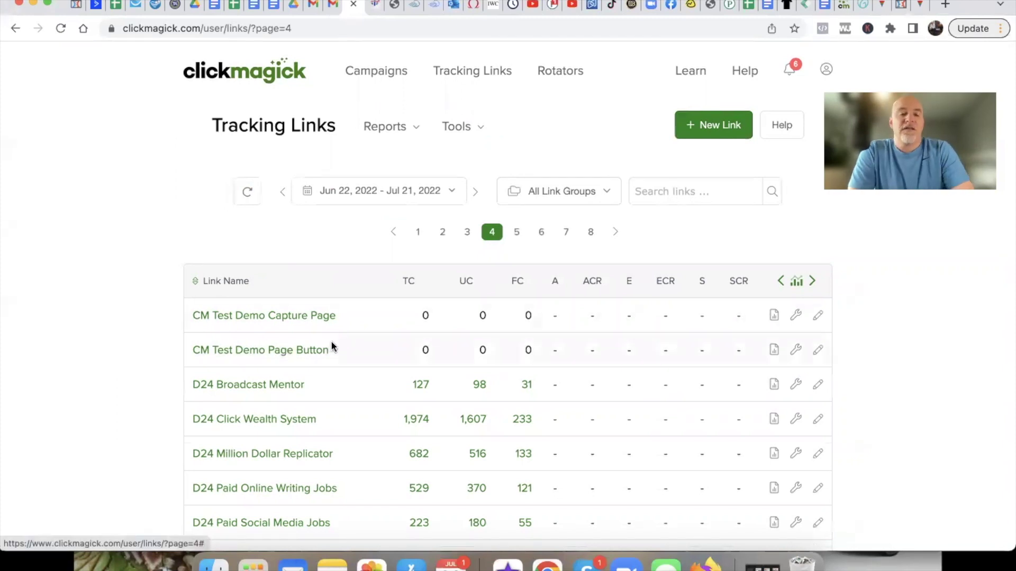
{"action": "left_click_drag", "start_coordinate": [347, 316], "coordinate": [198, 324]}
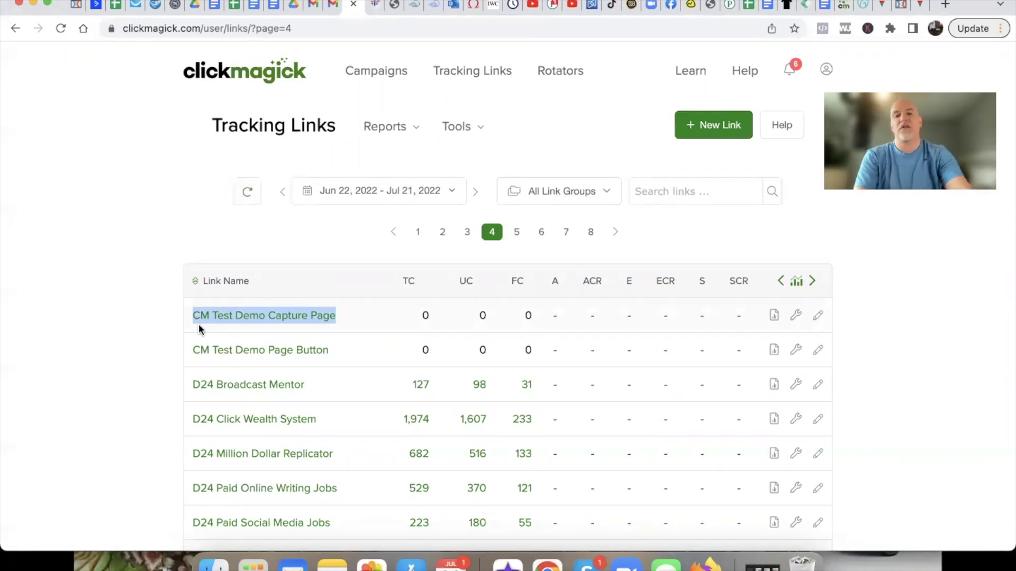
Opt in on the SHG Funnel copy & paste capture page using the saved autofill email
{"action": "left_click", "coordinate": [616, 58]}
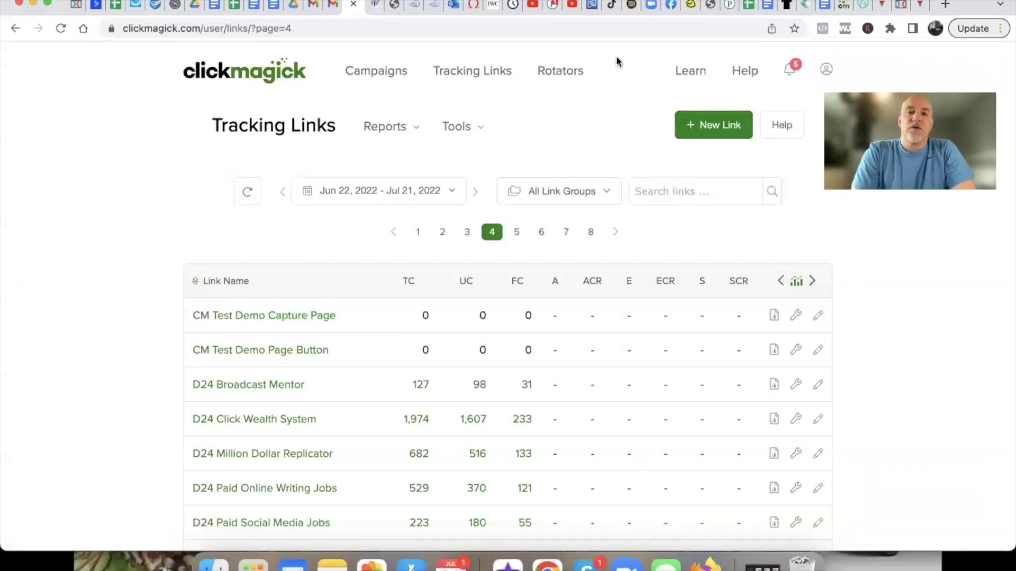
{"action": "left_click", "coordinate": [914, 8]}
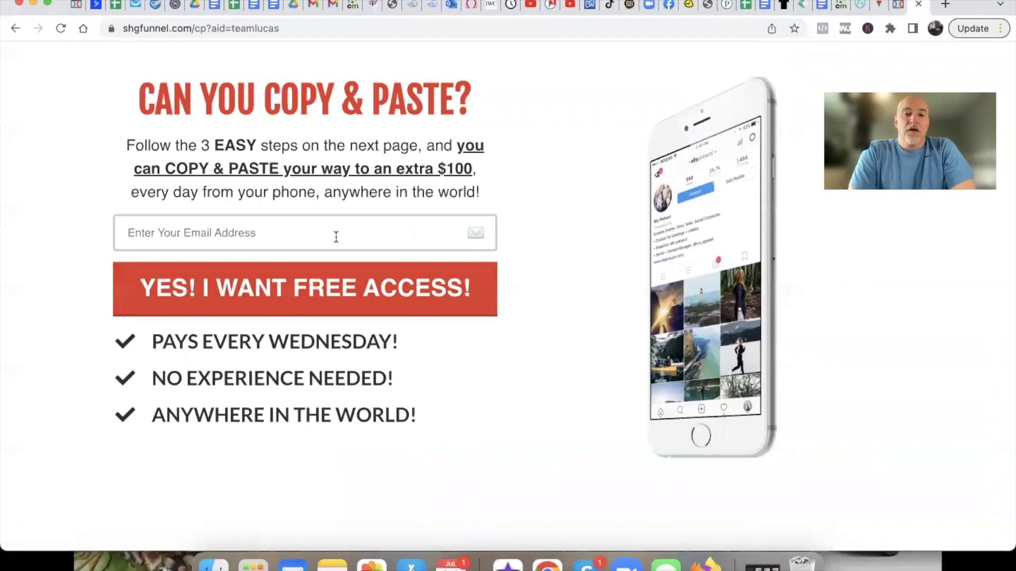
{"action": "left_click", "coordinate": [288, 235]}
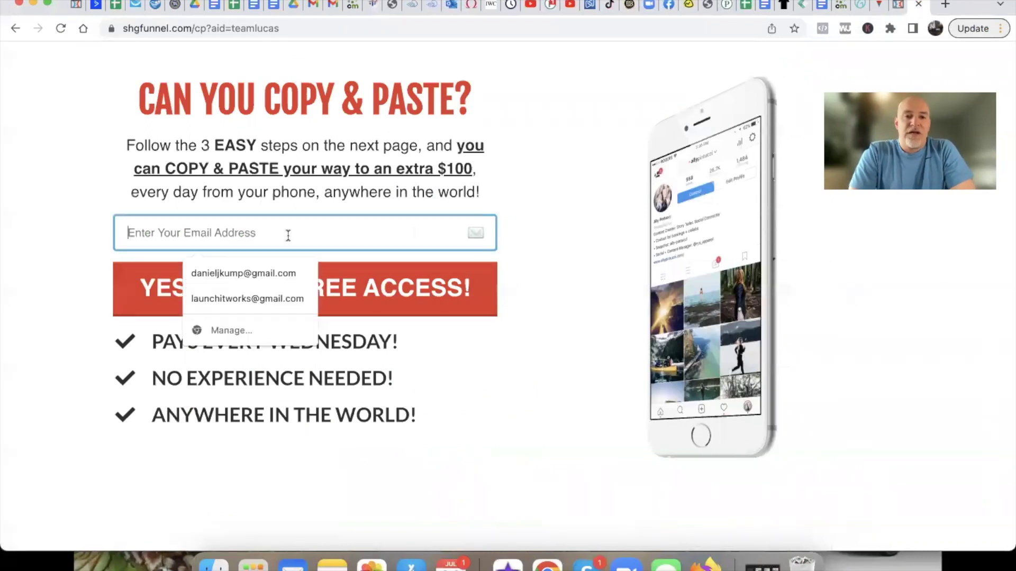
{"action": "left_click", "coordinate": [248, 297]}
{"action": "left_click", "coordinate": [294, 298]}
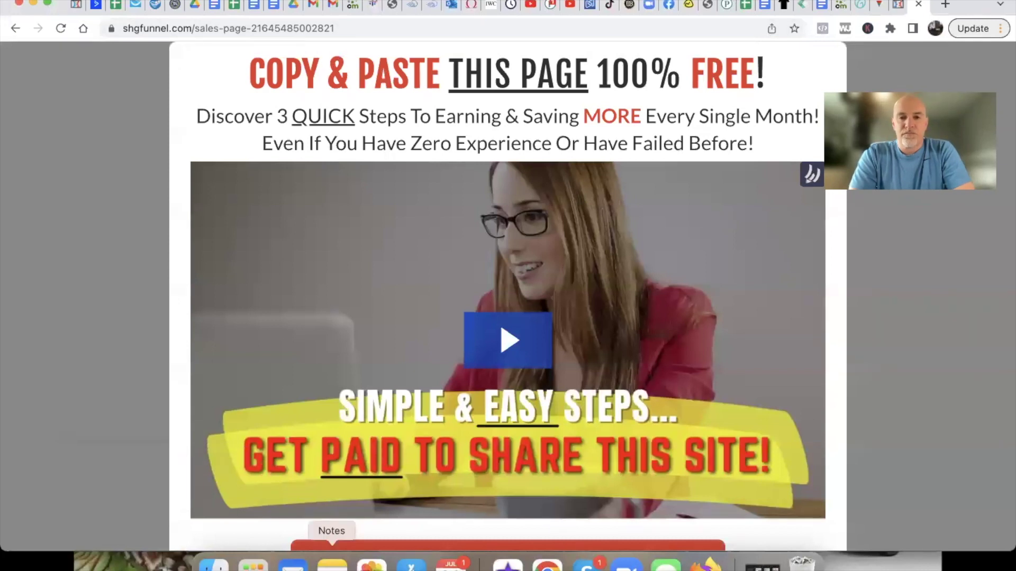
Check the saved sales-page link in Notes, hide Notes, and go back to ClickMagick
{"action": "left_click", "coordinate": [332, 565]}
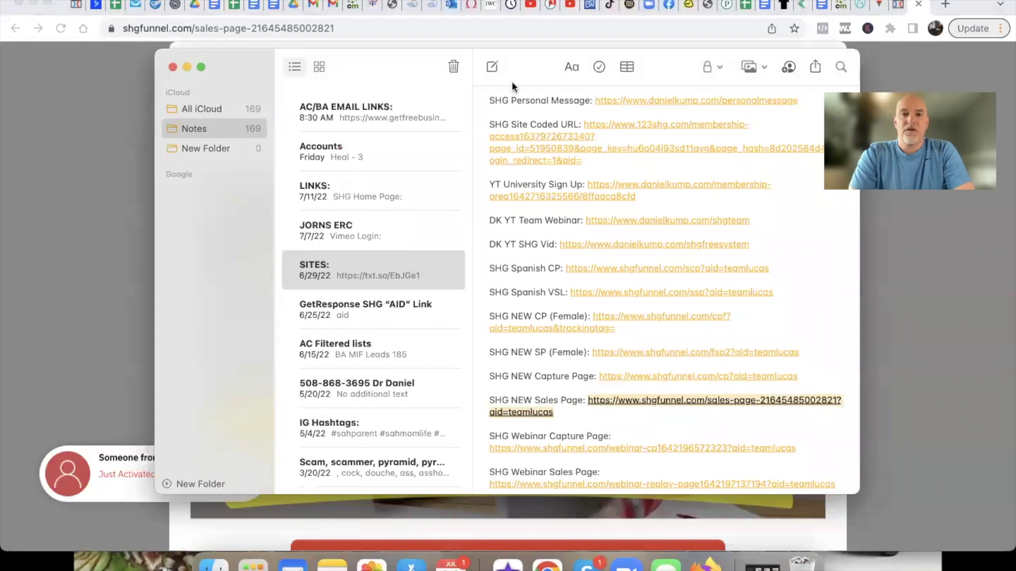
{"action": "key", "text": "super+Tab"}
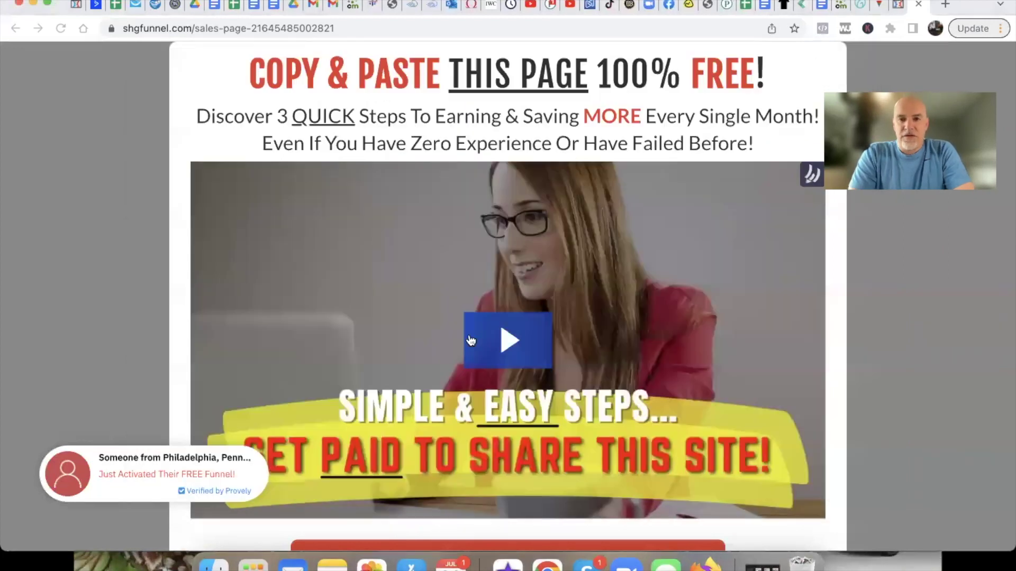
{"action": "left_click", "coordinate": [350, 6]}
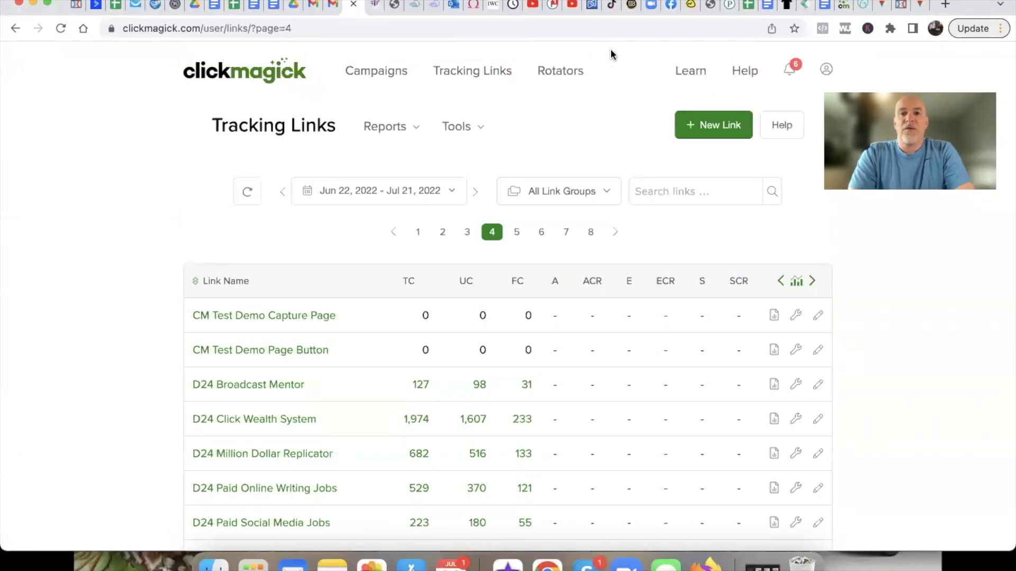
Go to Link Rotators and start a New Rotator to get the blank Basic settings
{"action": "left_click", "coordinate": [559, 70]}
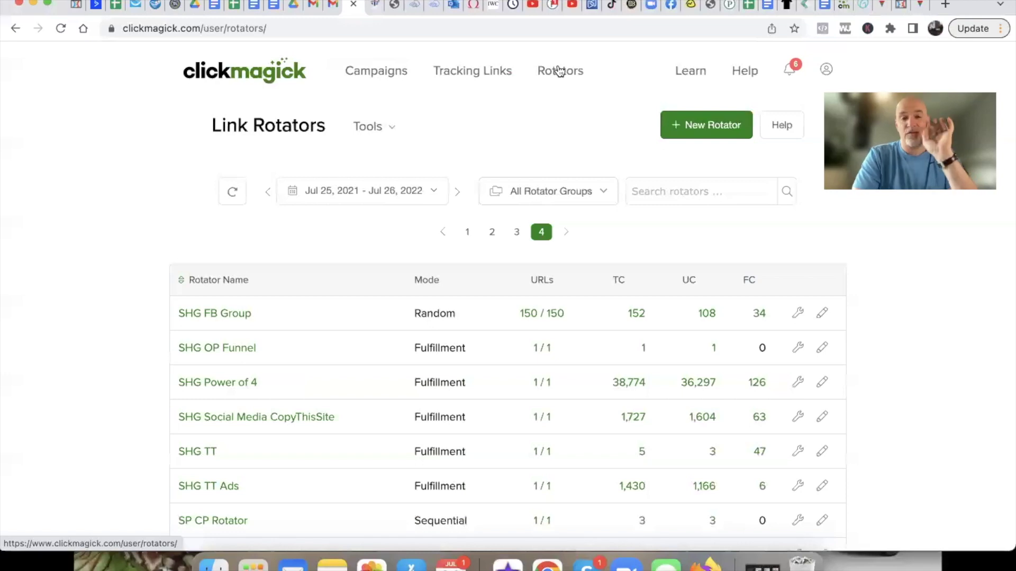
{"action": "left_click", "coordinate": [685, 125]}
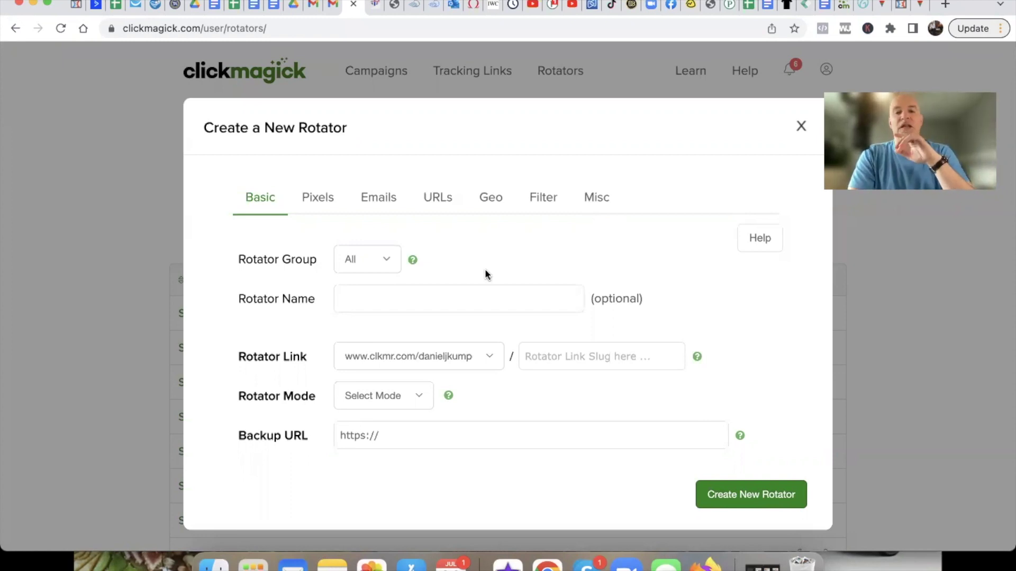
Name the new rotator 'CM Test Demo Sales Page'
{"action": "left_click", "coordinate": [441, 297]}
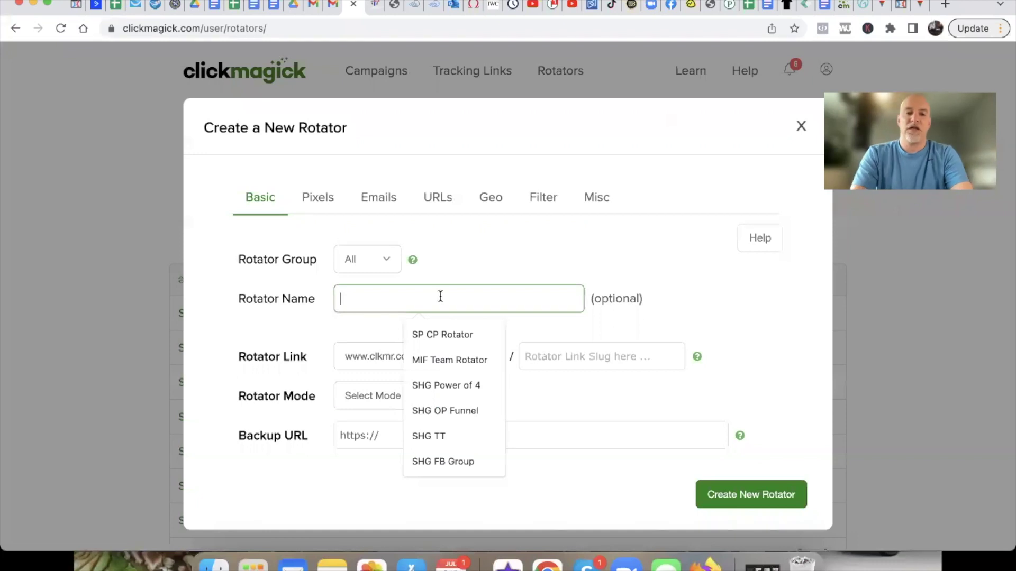
{"action": "type", "text": "CM "}
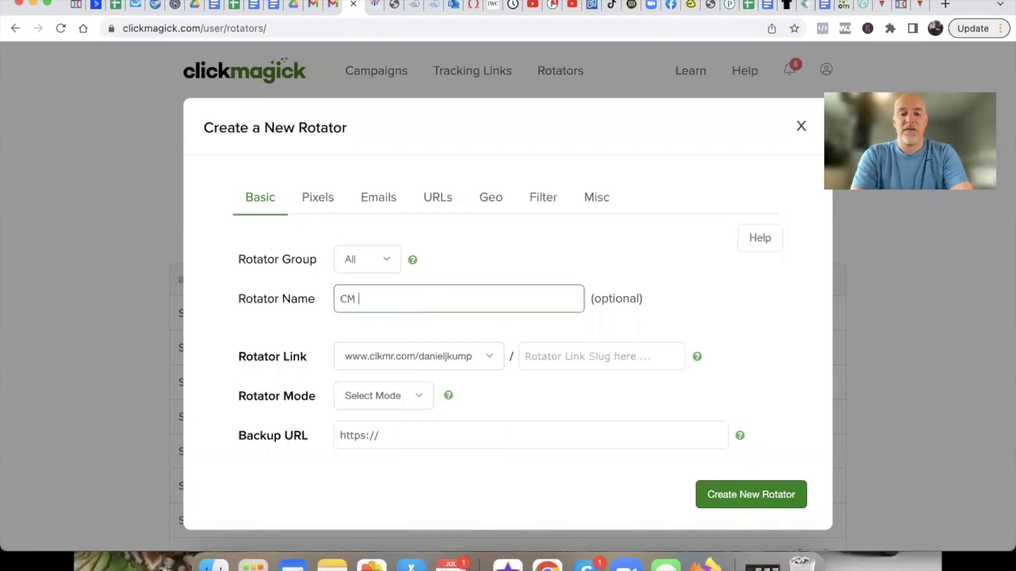
{"action": "type", "text": "Test De"}
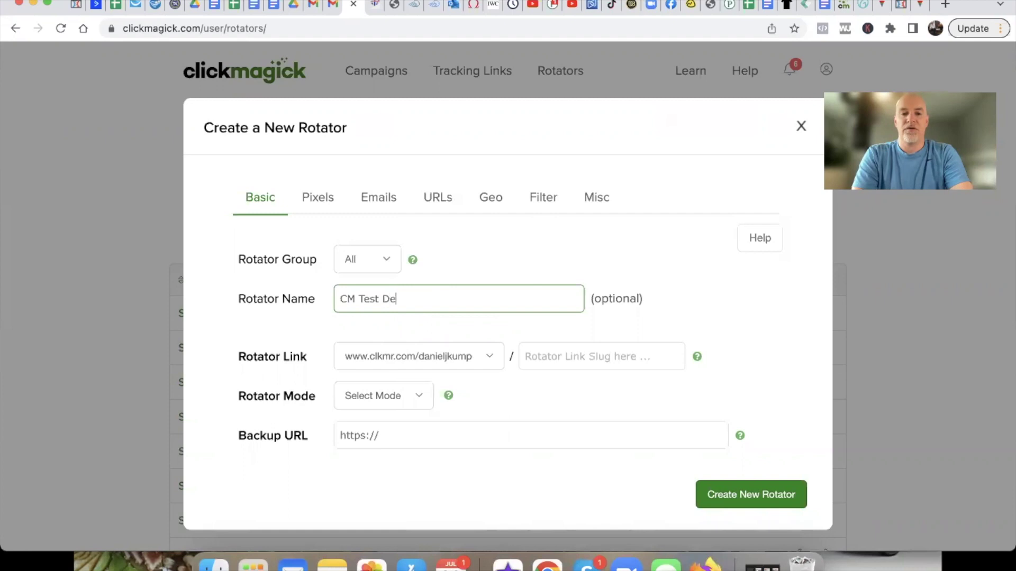
{"action": "type", "text": "mo Sales page"}
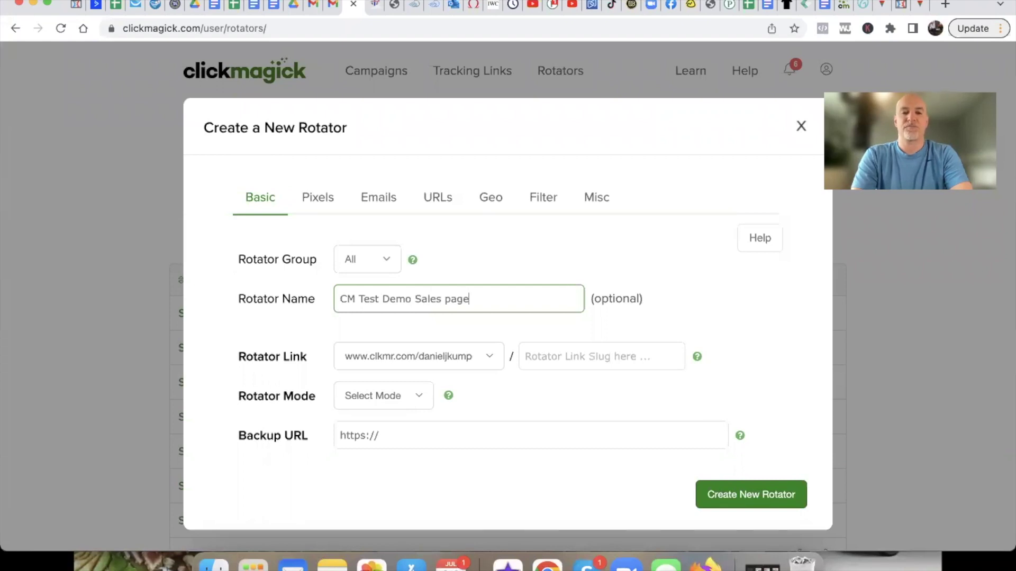
{"action": "key", "text": "BackSpace"}
{"action": "key", "text": "BackSpace"}
{"action": "key", "text": "BackSpace"}
{"action": "key", "text": "BackSpace"}
{"action": "type", "text": "Page"}
Enter the rotator link slug SPDemo and set the rotator mode to Fulfillment
{"action": "left_click", "coordinate": [554, 359]}
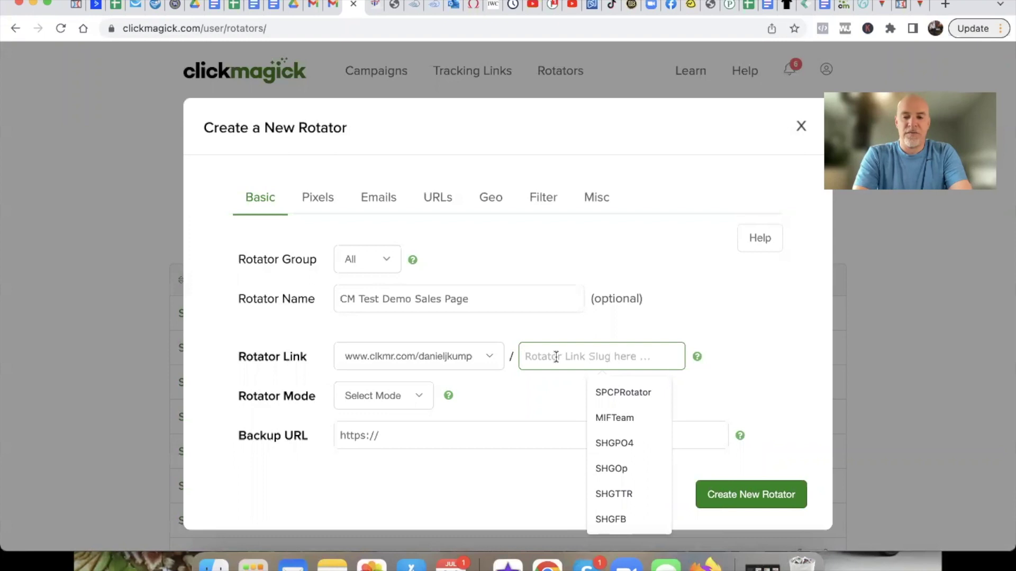
{"action": "type", "text": "SPDemo"}
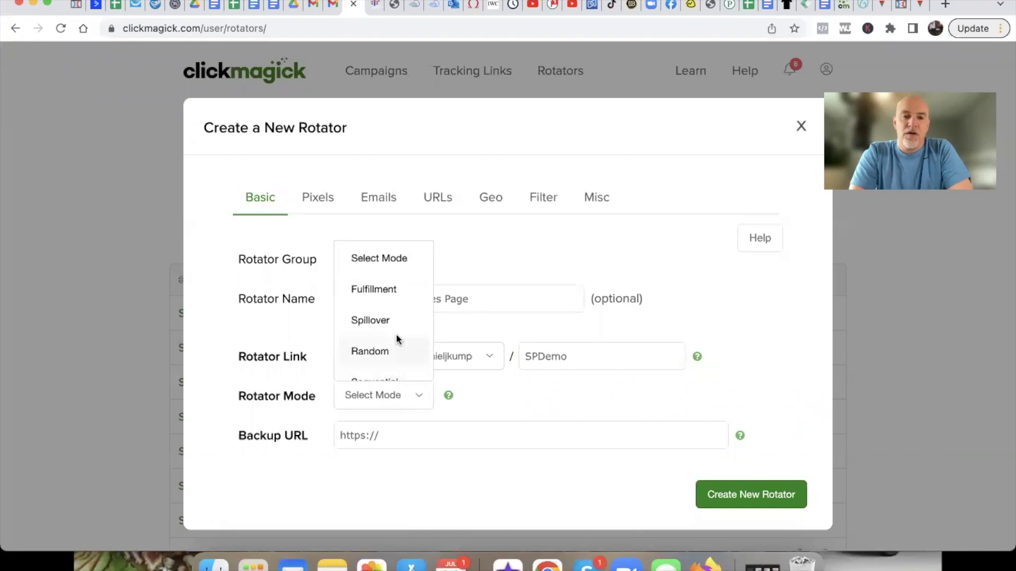
{"action": "scroll", "coordinate": [397, 338], "scroll_direction": "down", "scroll_amount": 1}
{"action": "scroll", "coordinate": [396, 340], "scroll_direction": "up", "scroll_amount": 1}
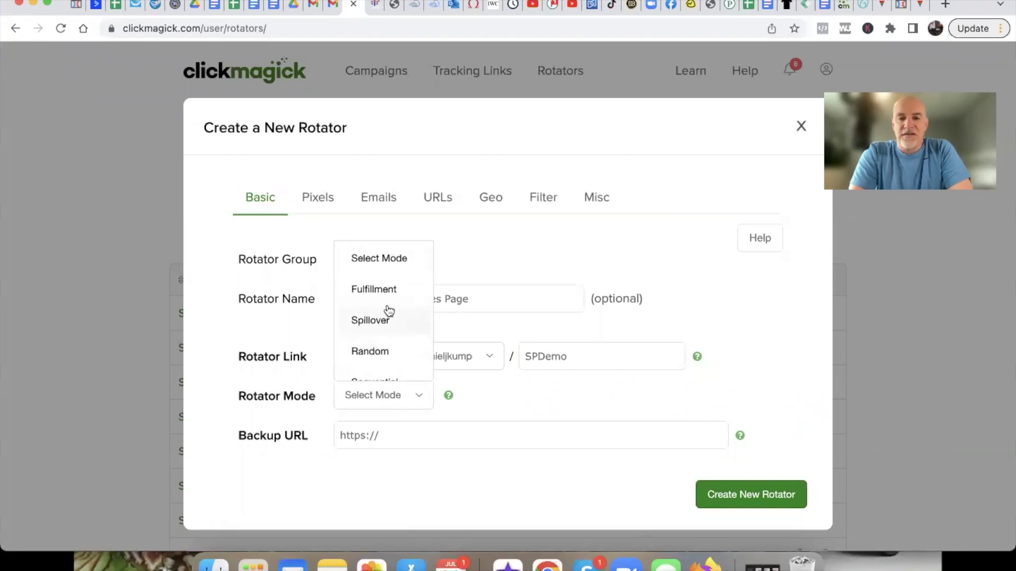
{"action": "left_click", "coordinate": [377, 293]}
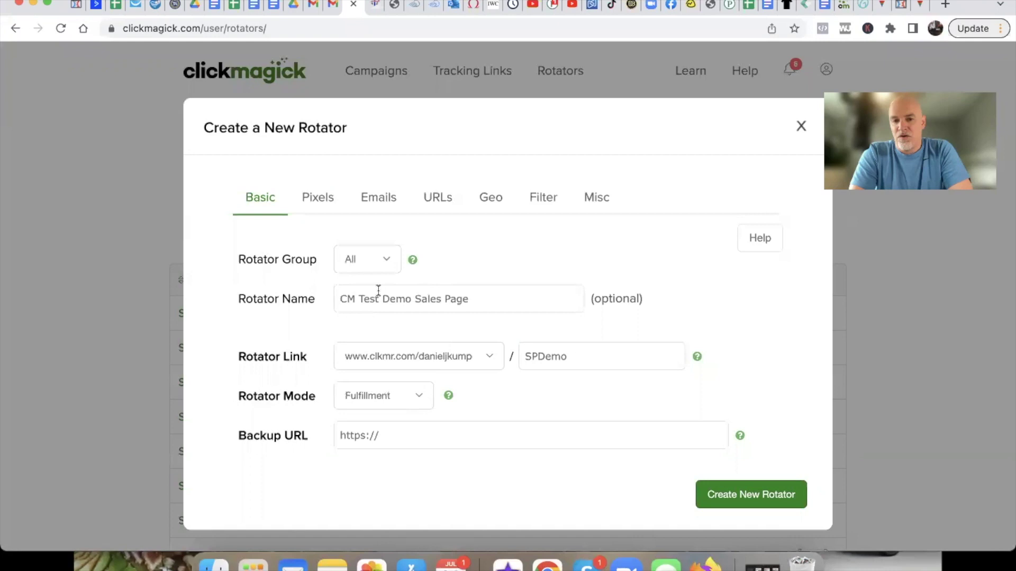
Fill the Backup URL with the personal website's address from the browser's saved entries
{"action": "left_click", "coordinate": [400, 438]}
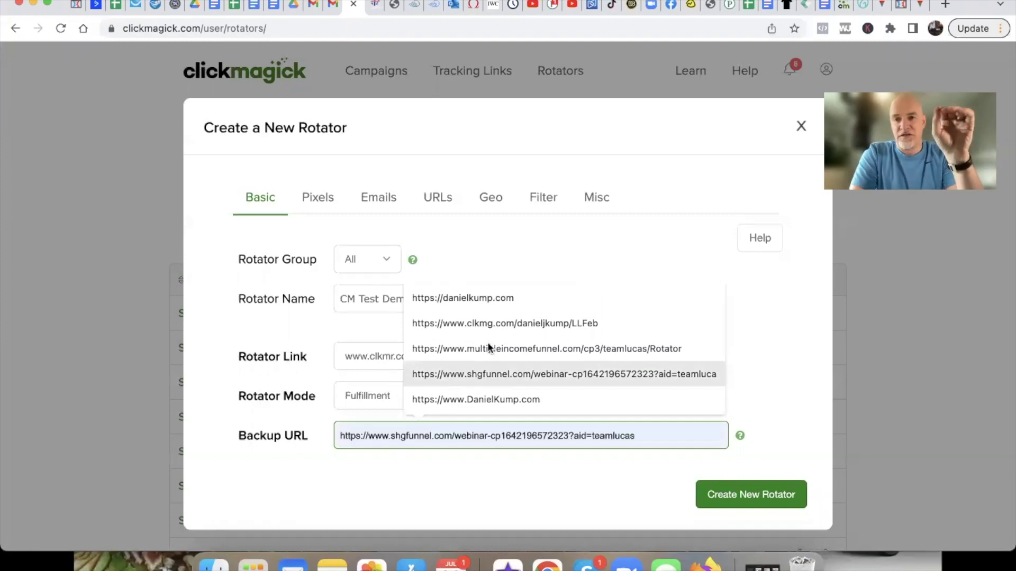
{"action": "left_click", "coordinate": [919, 6]}
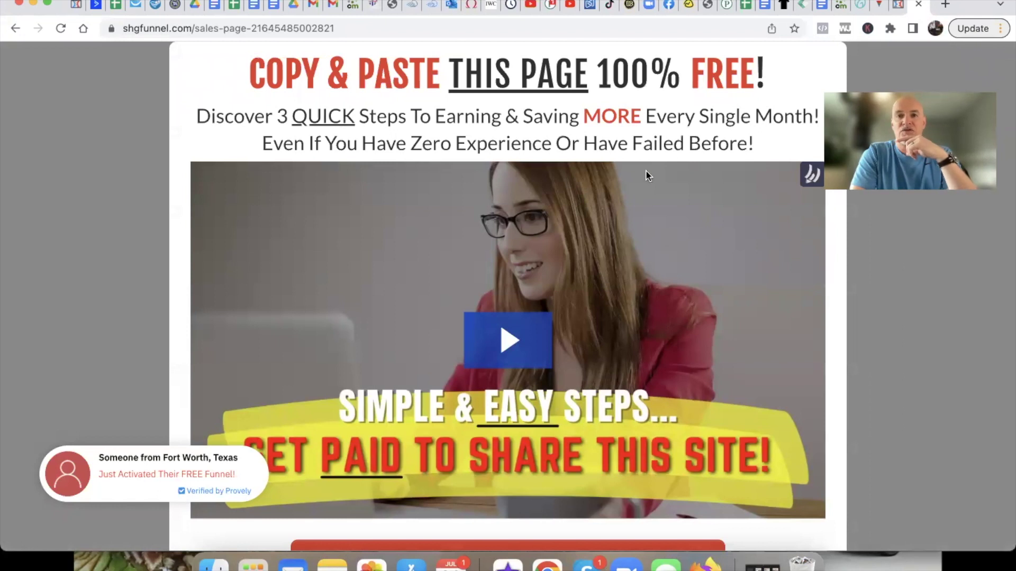
{"action": "left_click", "coordinate": [351, 7]}
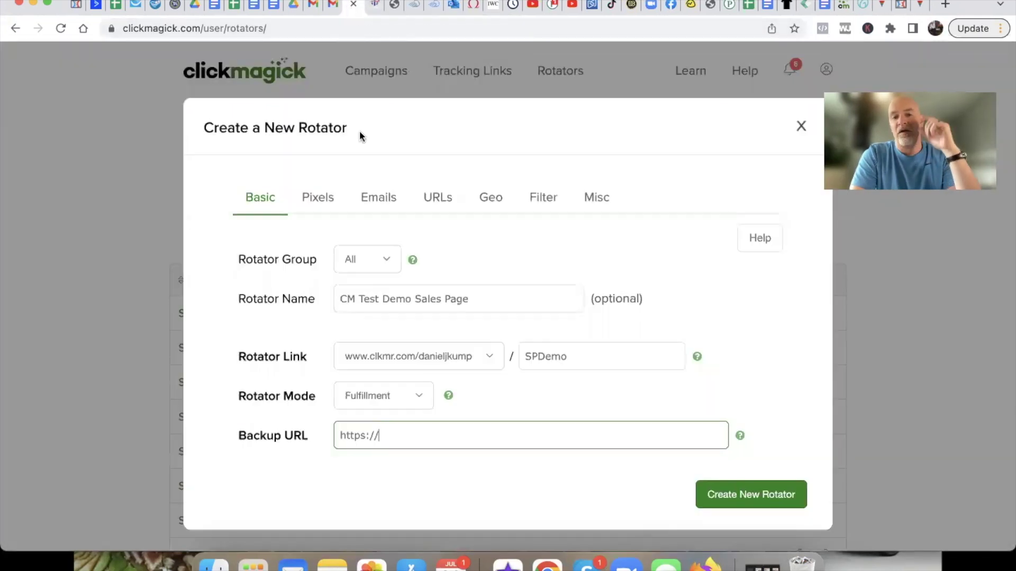
{"action": "left_click", "coordinate": [432, 439]}
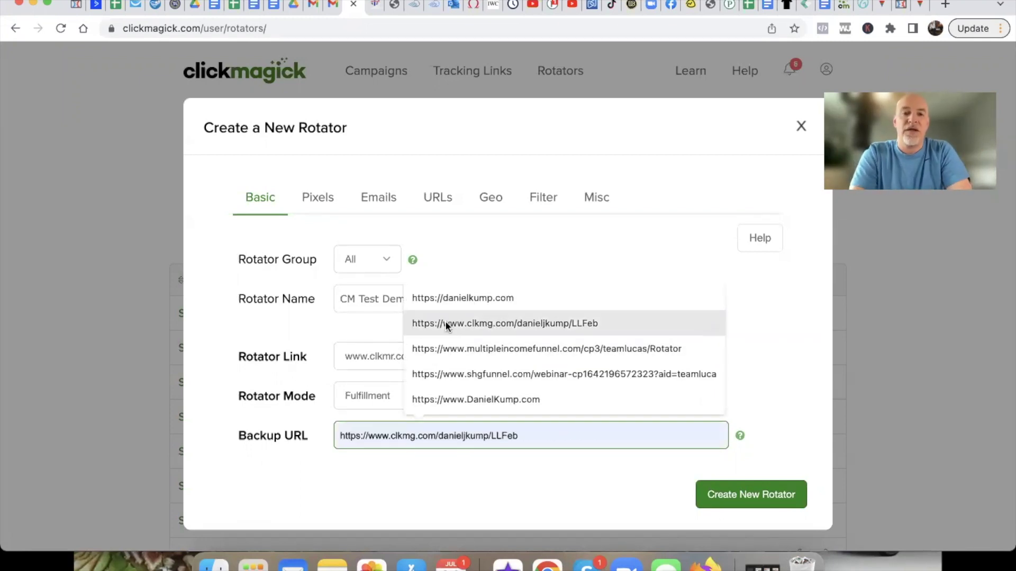
{"action": "left_click", "coordinate": [459, 308]}
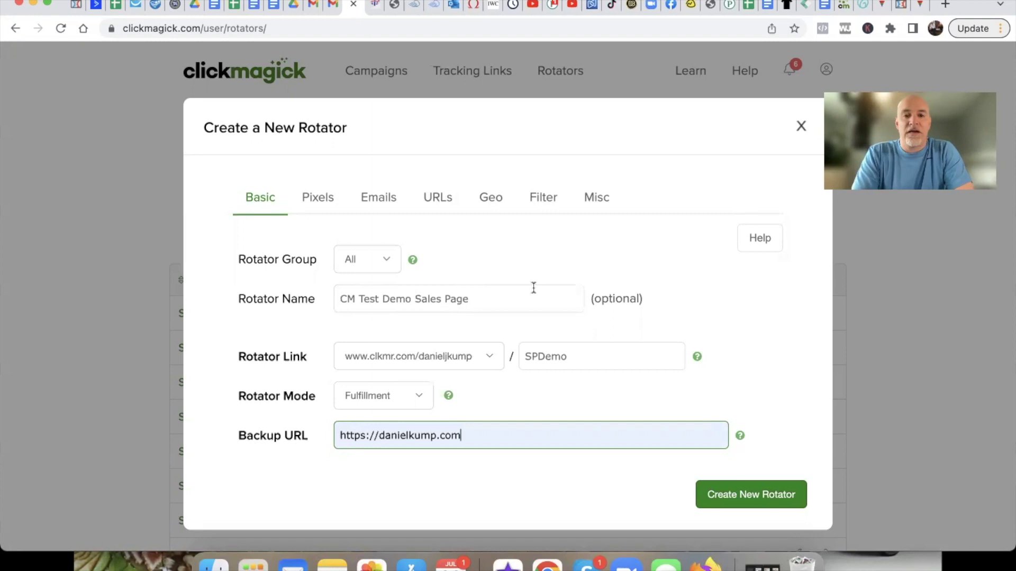
Save the CM Test Demo Sales Page rotator, glance at Notes, and scroll the rotators list
{"action": "left_click", "coordinate": [751, 498]}
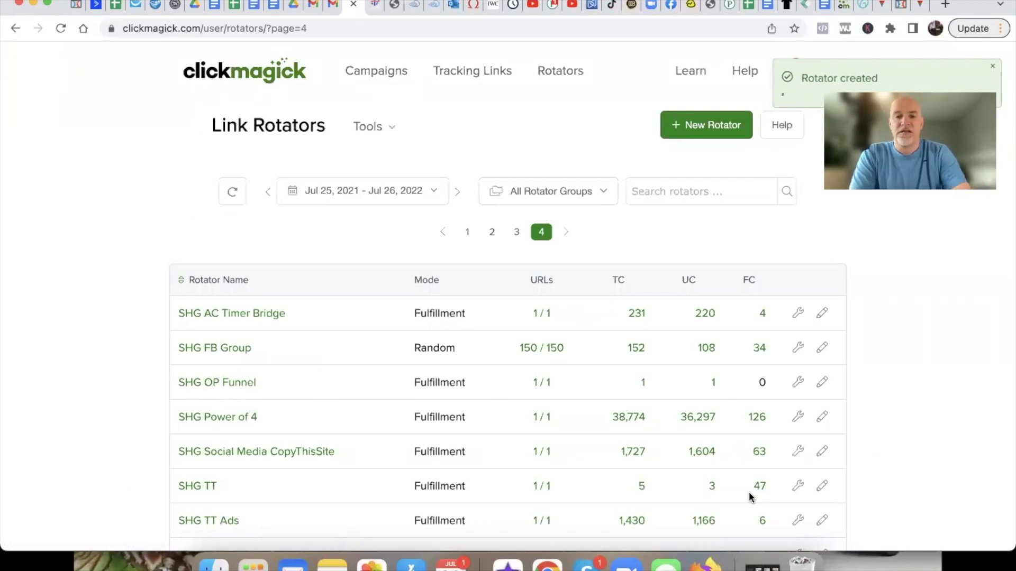
{"action": "key", "text": "super+Tab"}
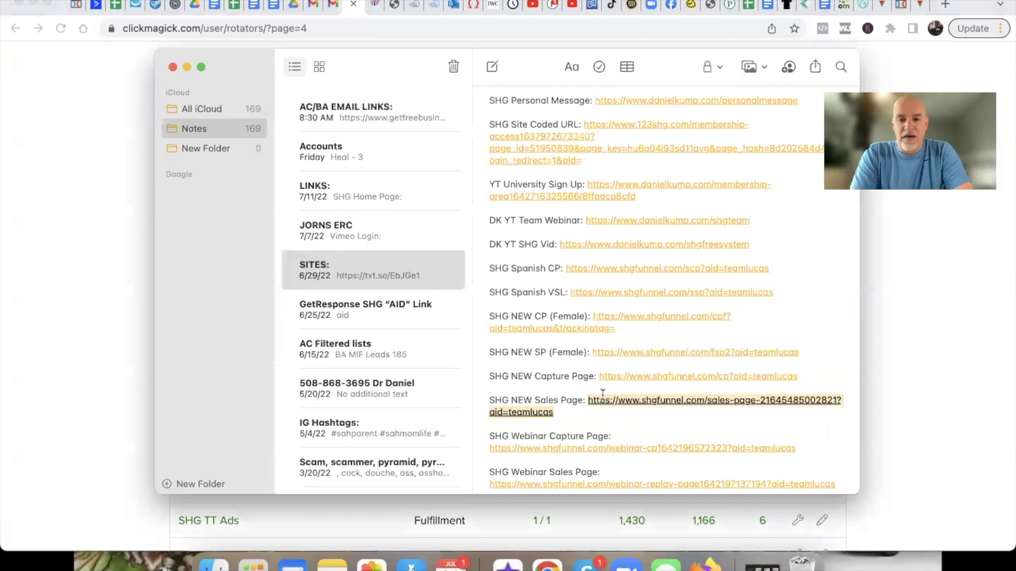
{"action": "key", "text": "super+Tab"}
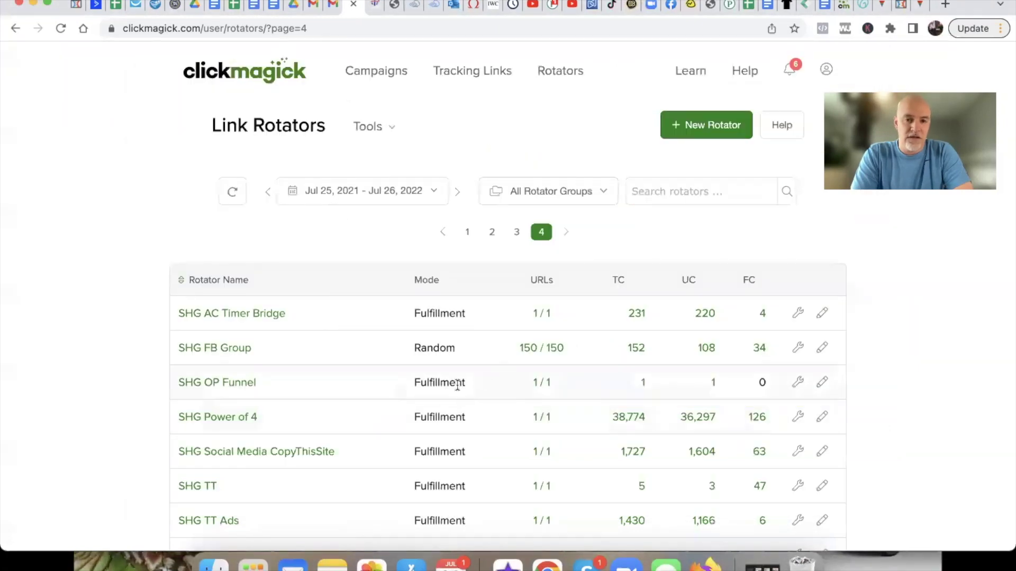
{"action": "scroll", "coordinate": [347, 377], "scroll_direction": "down", "scroll_amount": 3}
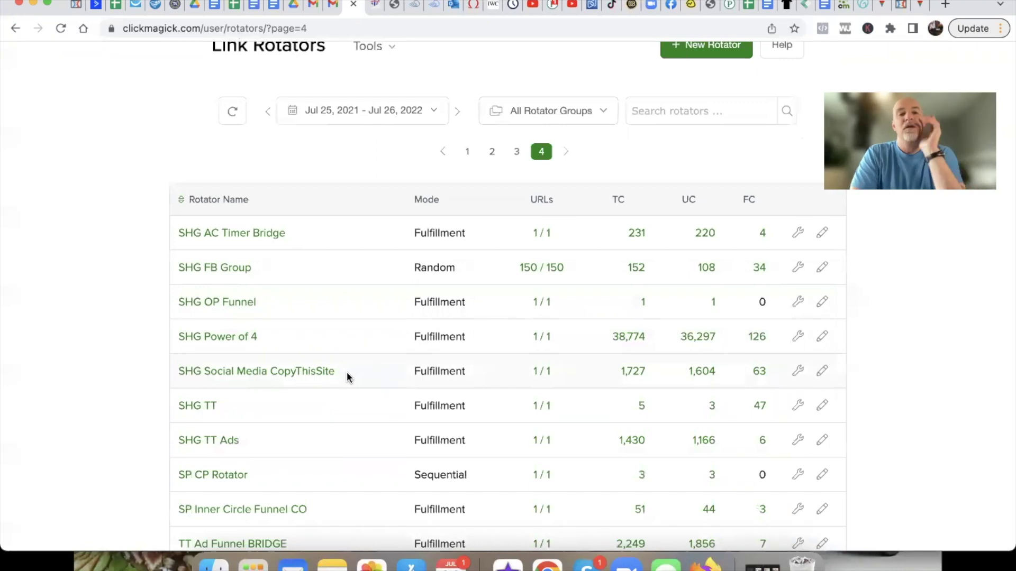
{"action": "scroll", "coordinate": [347, 376], "scroll_direction": "down", "scroll_amount": 3}
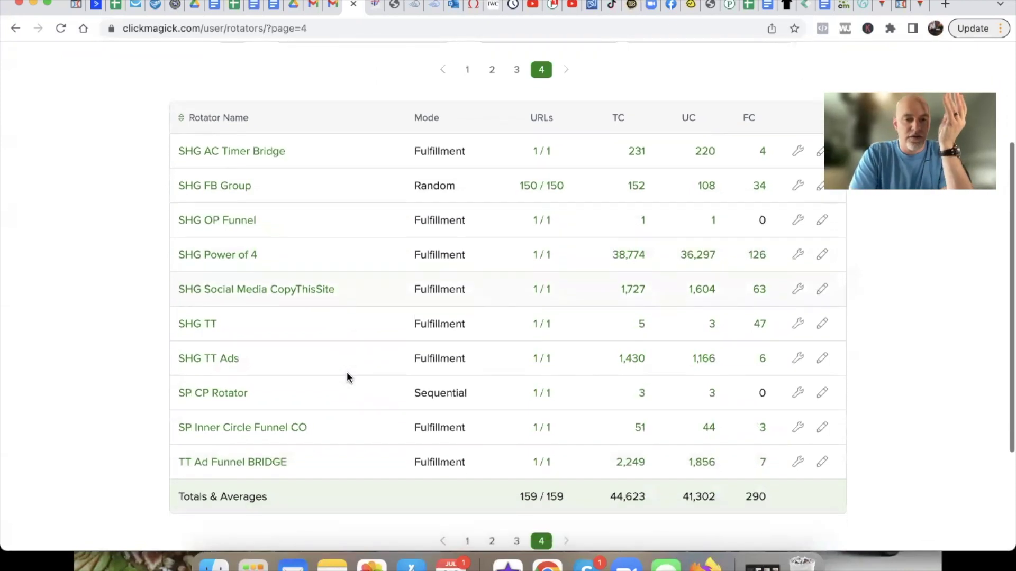
{"action": "scroll", "coordinate": [348, 377], "scroll_direction": "up", "scroll_amount": 5}
{"action": "scroll", "coordinate": [347, 377], "scroll_direction": "up", "scroll_amount": 2}
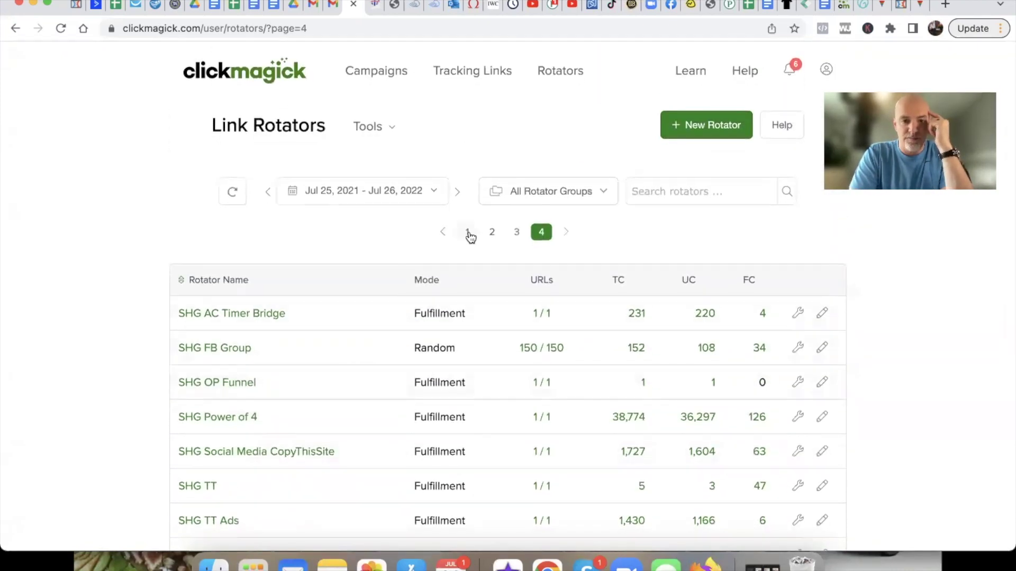
Go to page 1 and highlight the CM Test Demo Sales Page row: Fulfillment, 0 URLs
{"action": "left_click", "coordinate": [468, 233]}
{"action": "scroll", "coordinate": [371, 365], "scroll_direction": "down", "scroll_amount": 1}
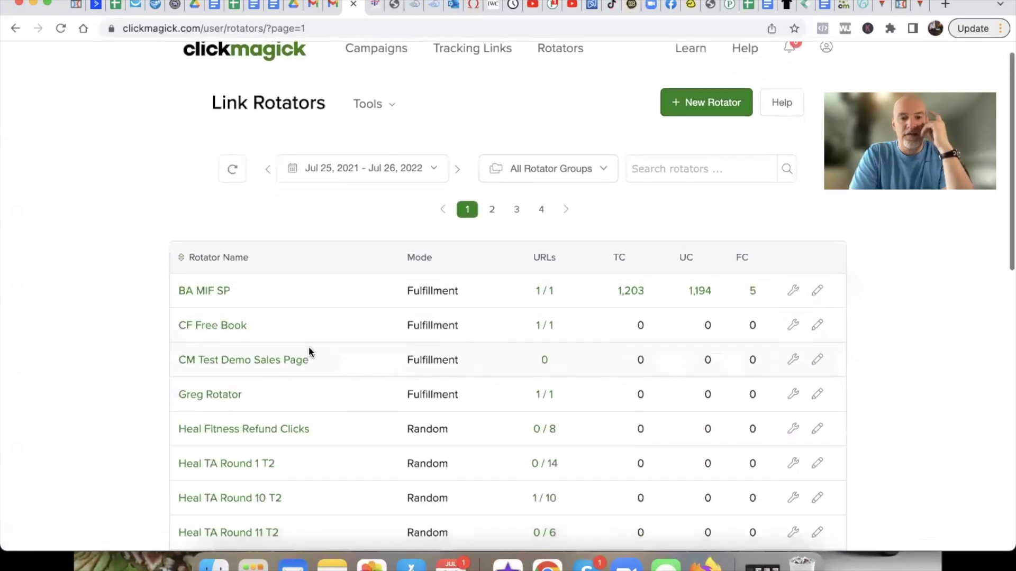
{"action": "left_click_drag", "start_coordinate": [310, 355], "coordinate": [170, 363]}
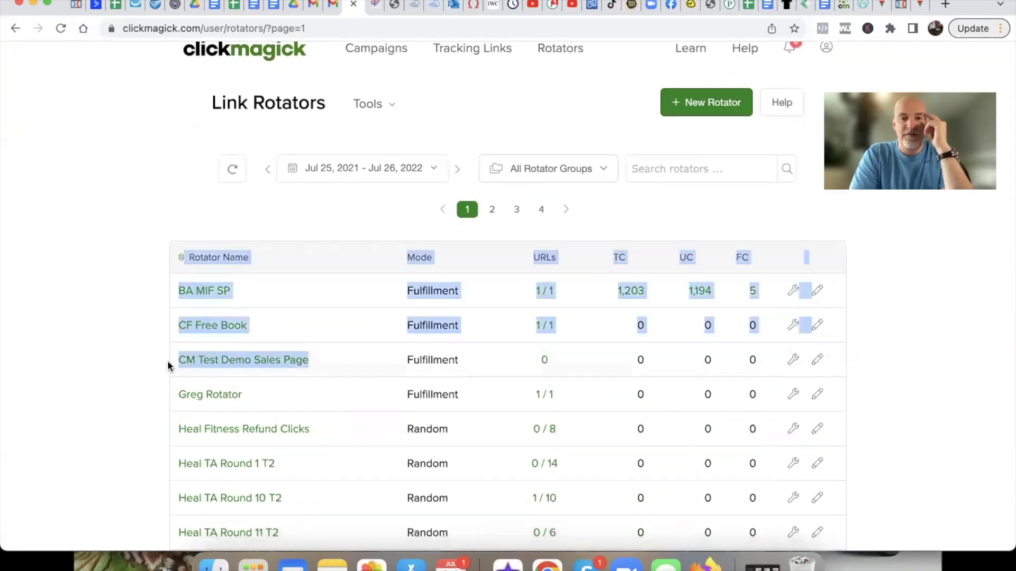
{"action": "left_click", "coordinate": [329, 360]}
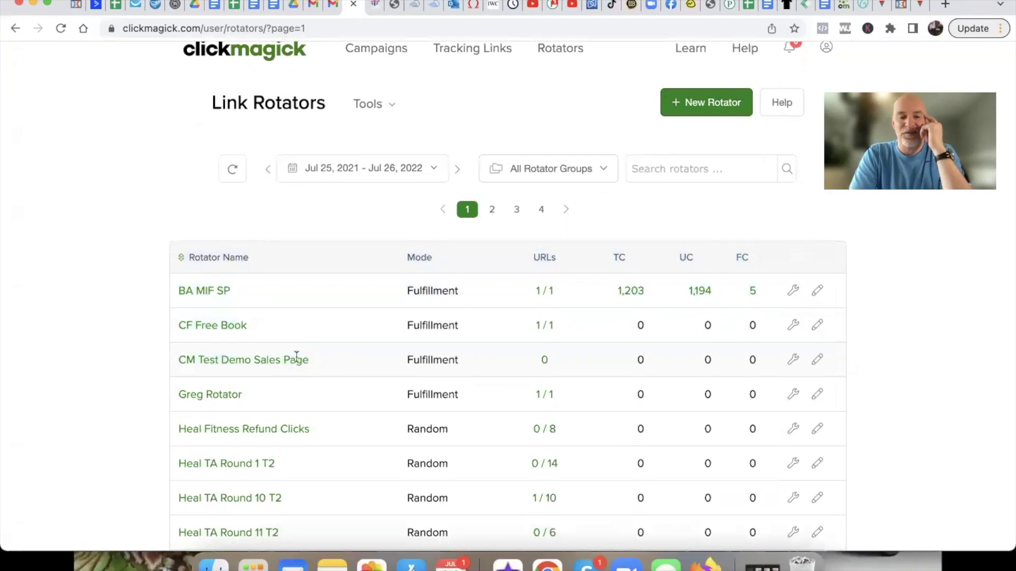
{"action": "left_click_drag", "start_coordinate": [310, 360], "coordinate": [180, 360]}
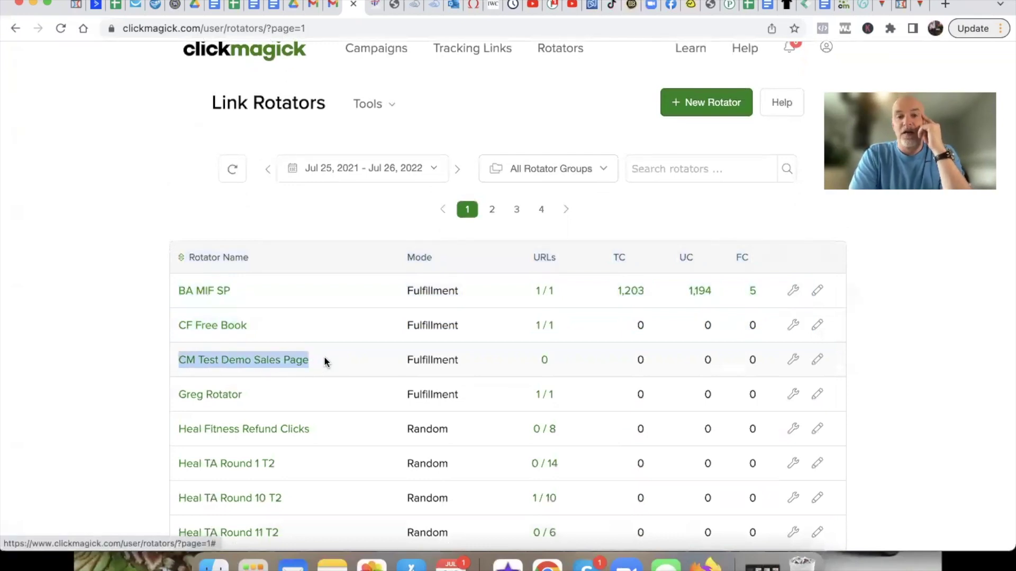
{"action": "left_click", "coordinate": [543, 354]}
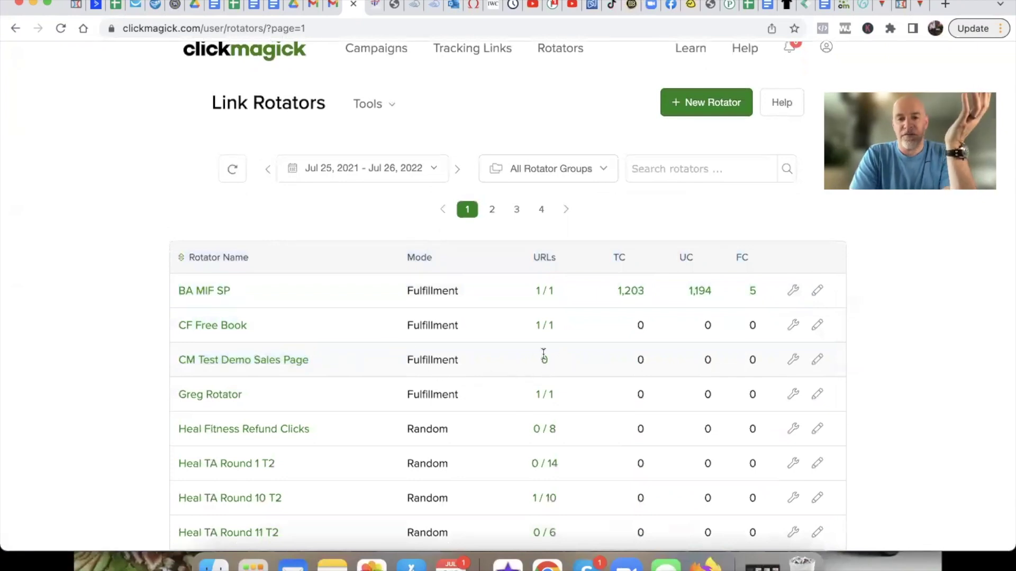
{"action": "left_click", "coordinate": [508, 371]}
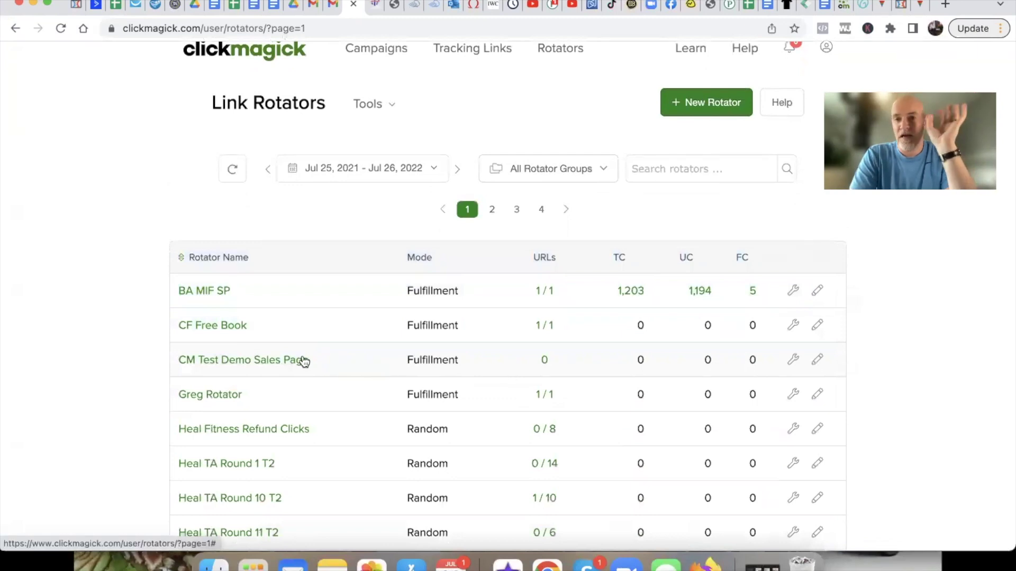
{"action": "scroll", "coordinate": [302, 360], "scroll_direction": "up", "scroll_amount": 5}
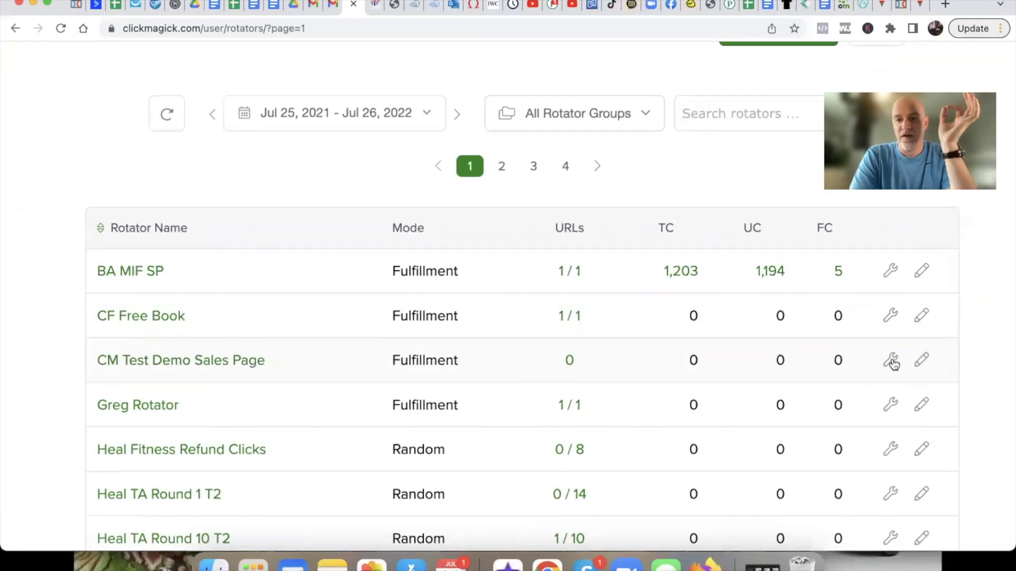
Add URL 'SHG Sales Pages Demo' with the pasted SHG Funnel sales-page address
{"action": "left_click", "coordinate": [889, 362]}
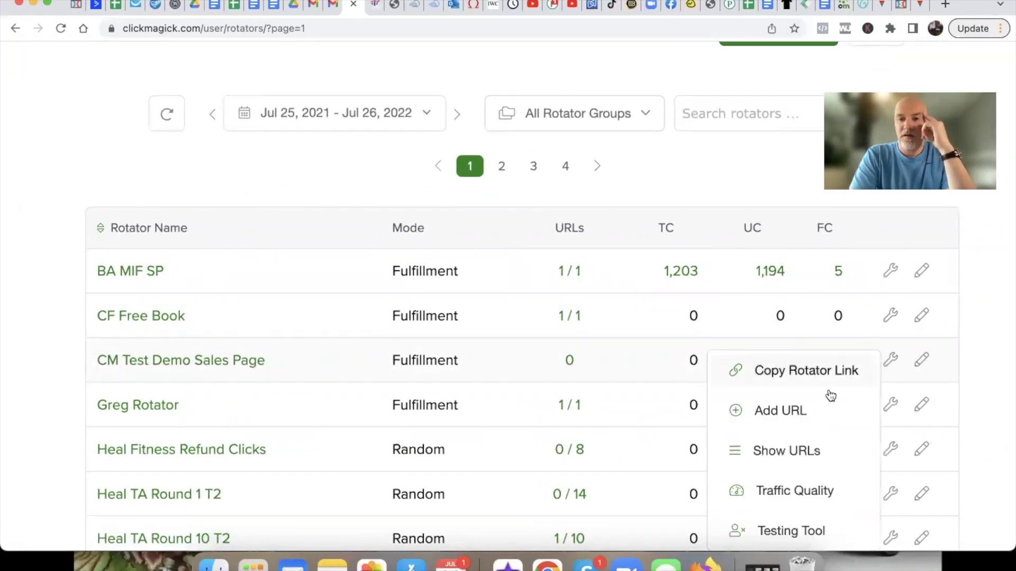
{"action": "left_click", "coordinate": [782, 415]}
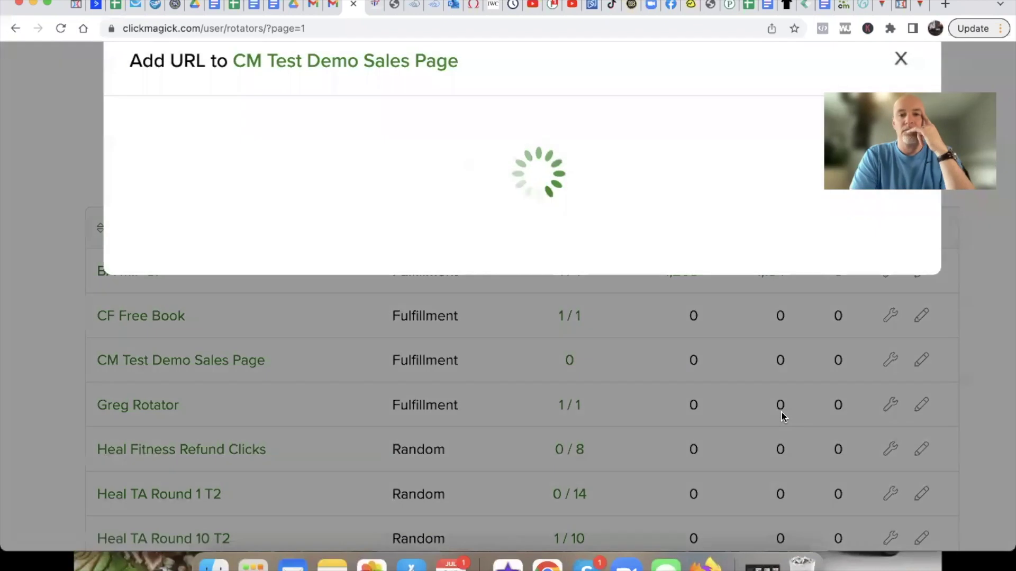
{"action": "scroll", "coordinate": [615, 346], "scroll_direction": "up", "scroll_amount": 3}
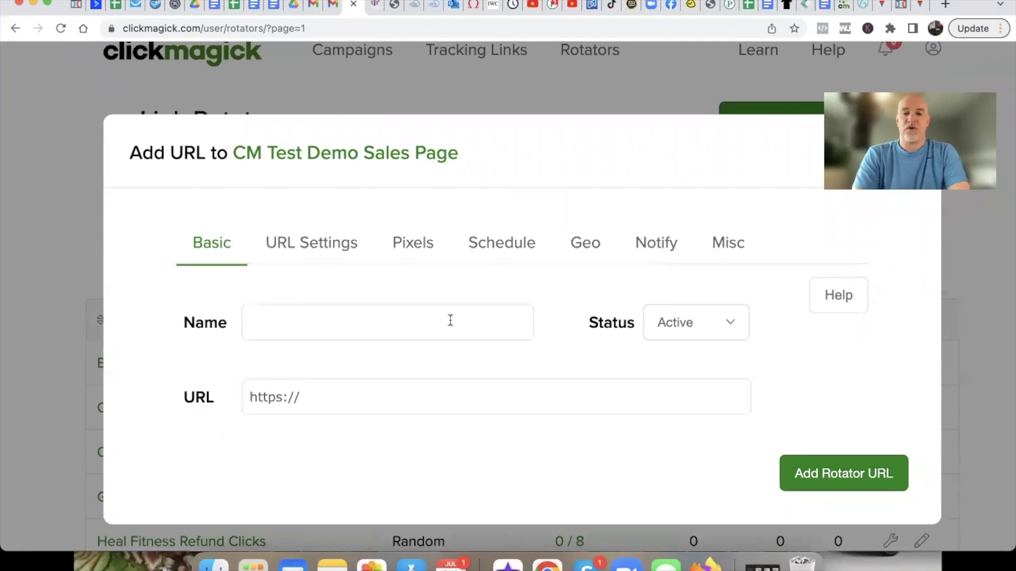
{"action": "left_click", "coordinate": [427, 319]}
{"action": "left_click", "coordinate": [427, 319]}
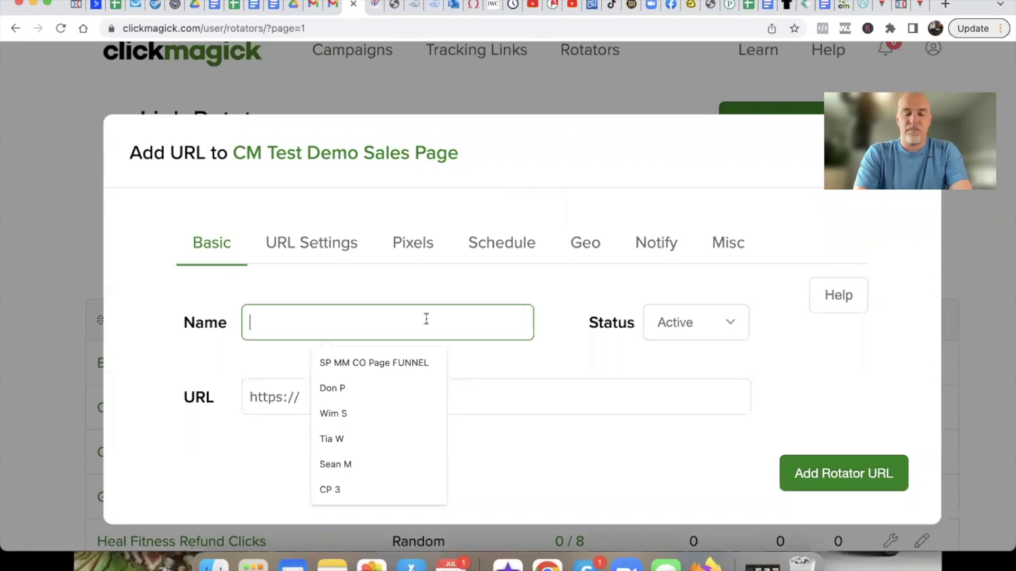
{"action": "type", "text": "SHG"}
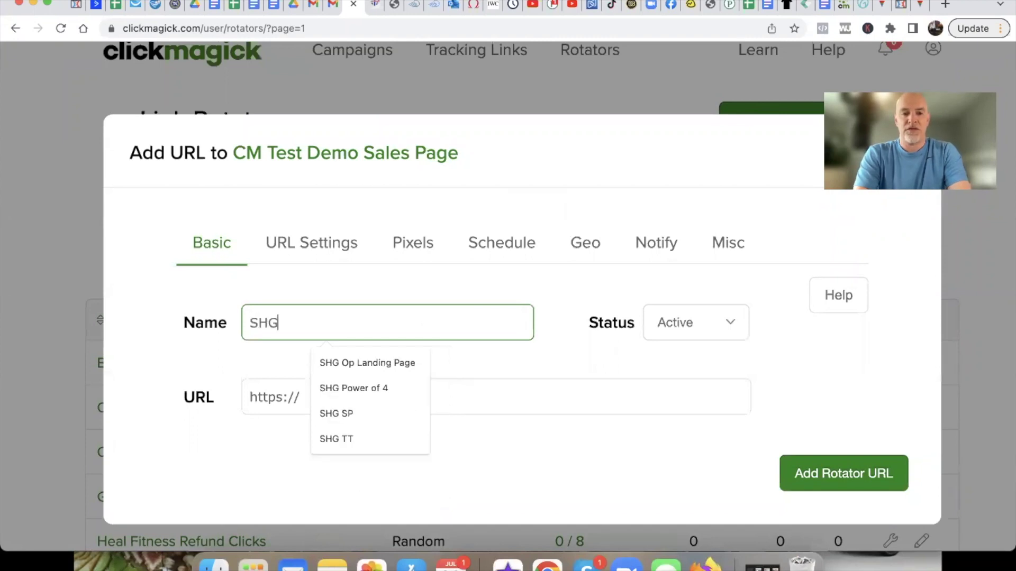
{"action": "type", "text": " Sale"}
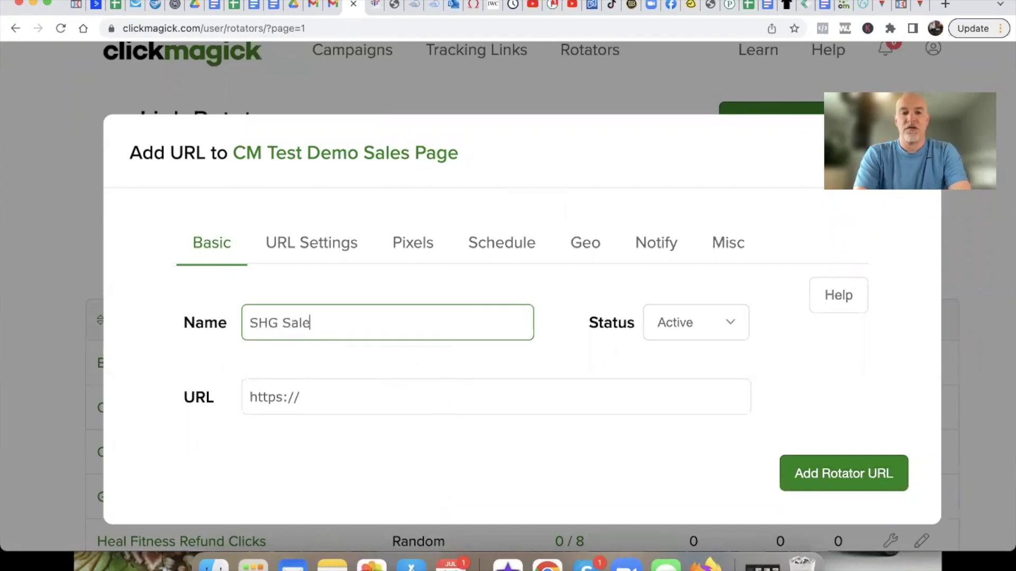
{"action": "type", "text": "s Pages Demo"}
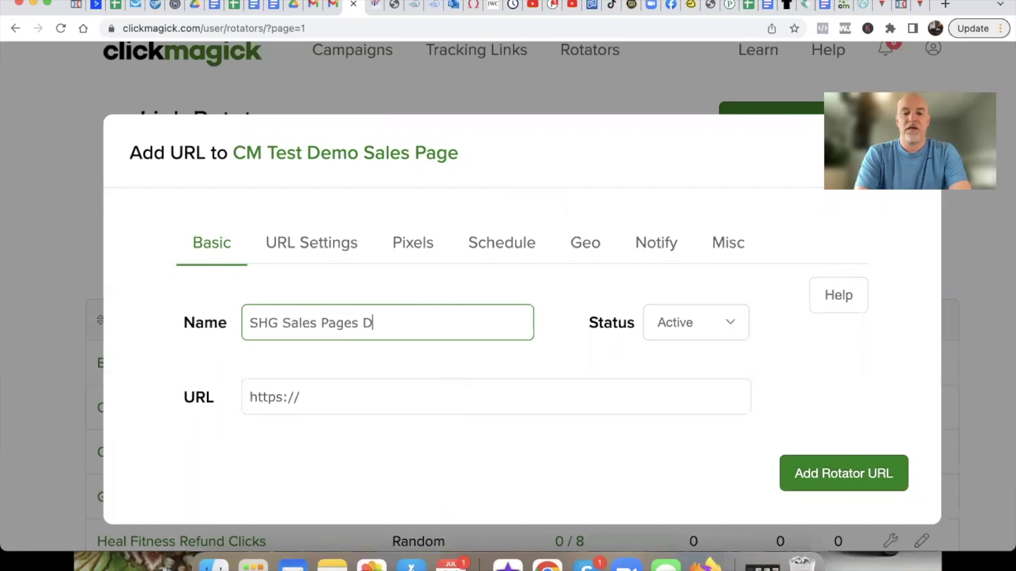
{"action": "left_click", "coordinate": [367, 408]}
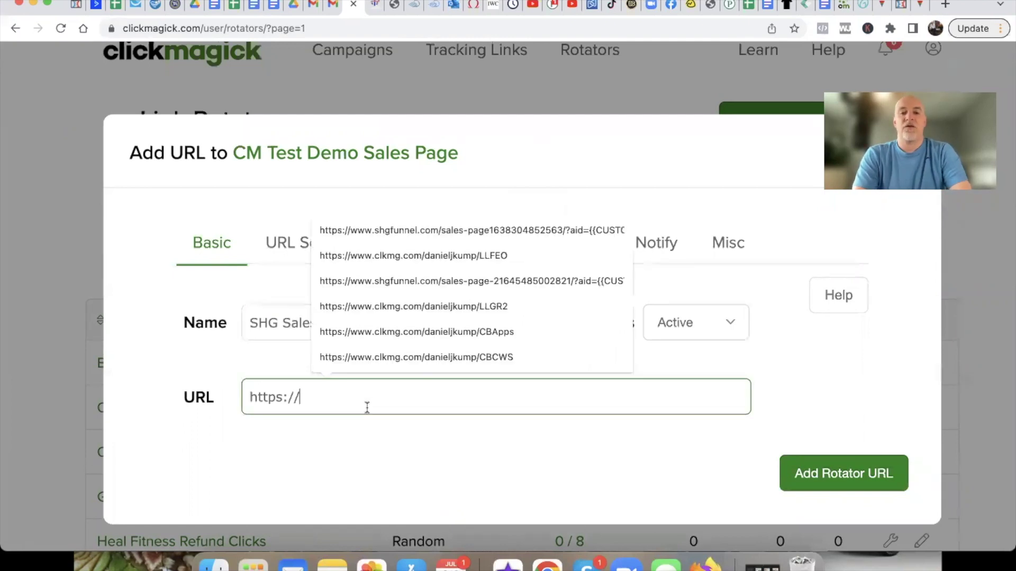
{"action": "key", "text": "super+a"}
{"action": "key", "text": "super+v"}
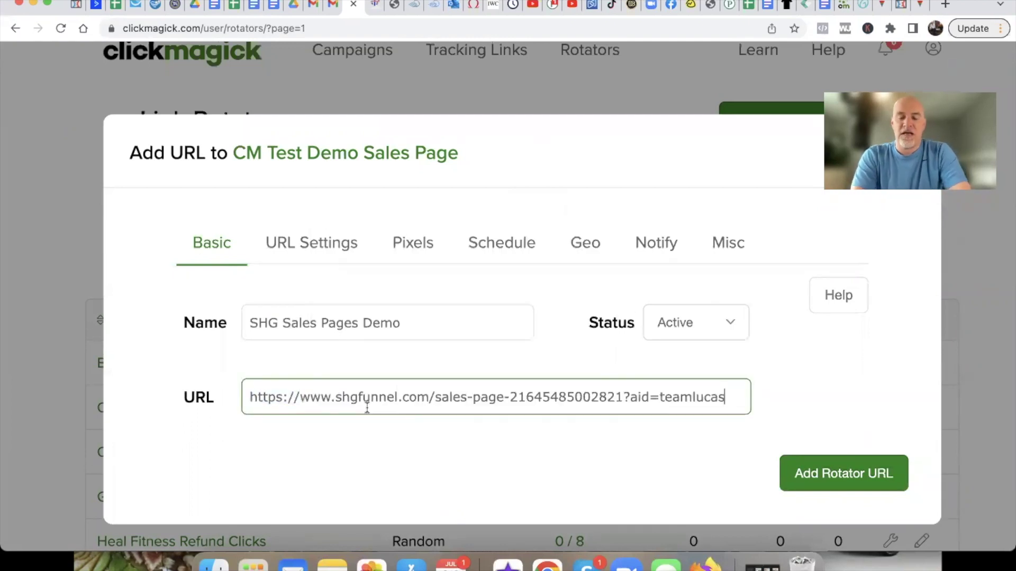
{"action": "left_click", "coordinate": [797, 472]}
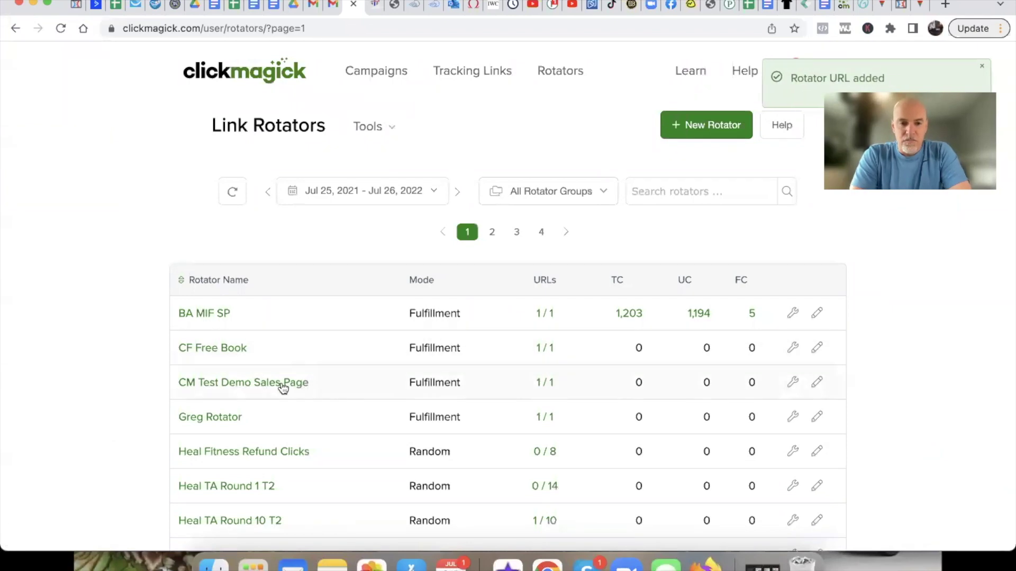
Load the CM Test Demo Sales Page rotator link in a new tab to verify the redirect
{"action": "left_click", "coordinate": [282, 389]}
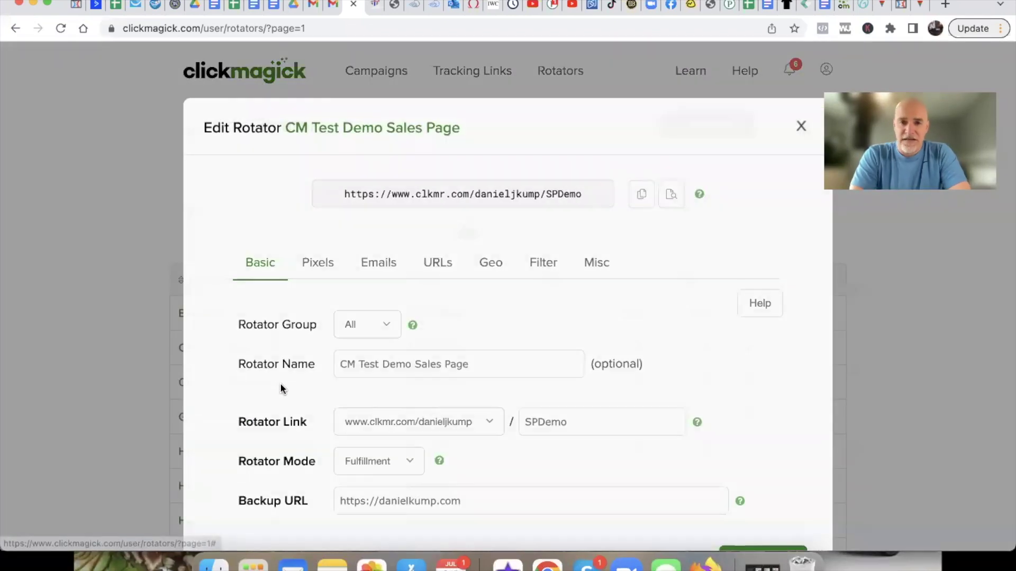
{"action": "left_click", "coordinate": [641, 202]}
{"action": "left_click", "coordinate": [945, 4]}
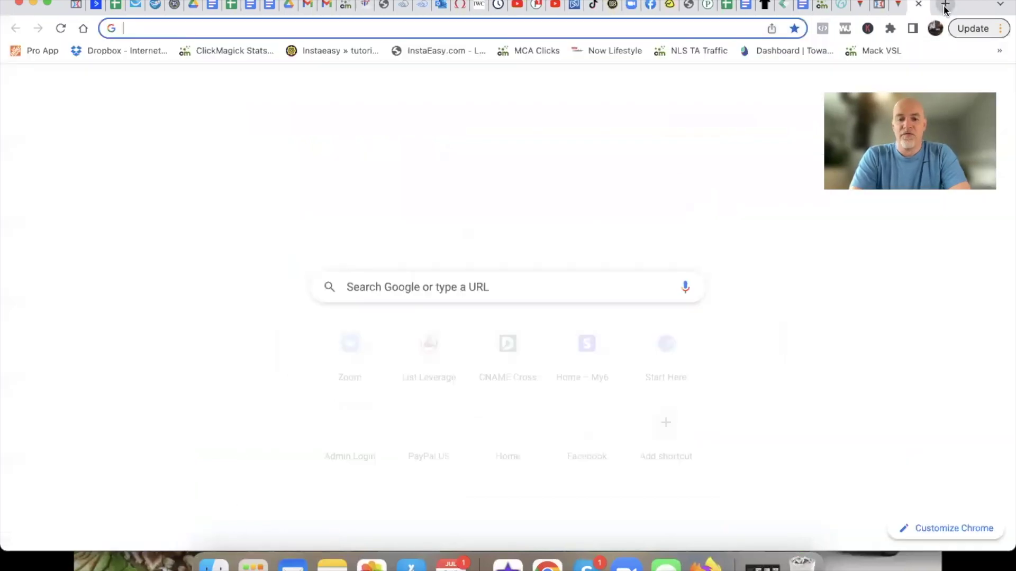
{"action": "key", "text": "cmd+v"}
{"action": "key", "text": "Return"}
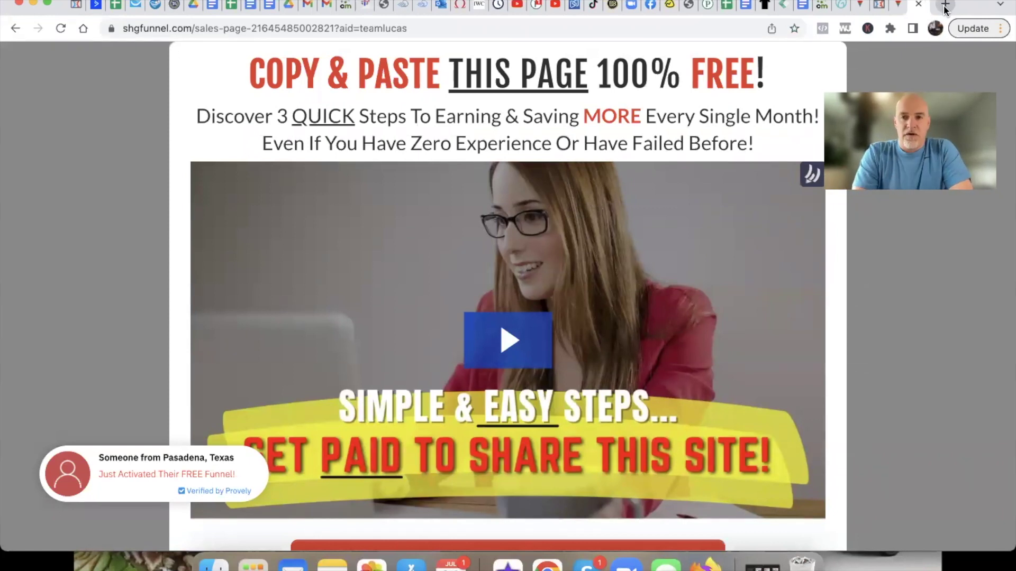
{"action": "left_click", "coordinate": [919, 4]}
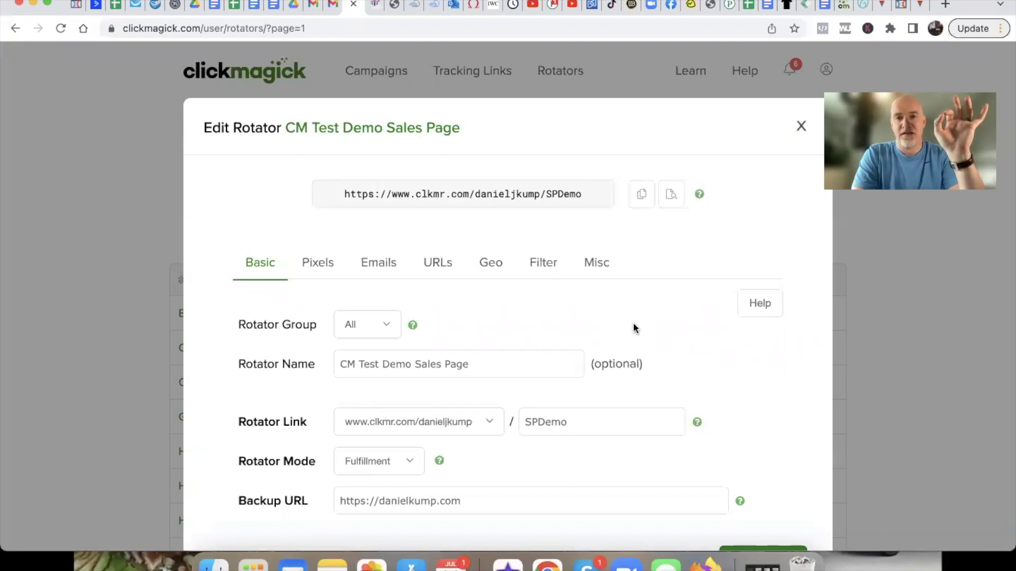
{"action": "left_click", "coordinate": [802, 130]}
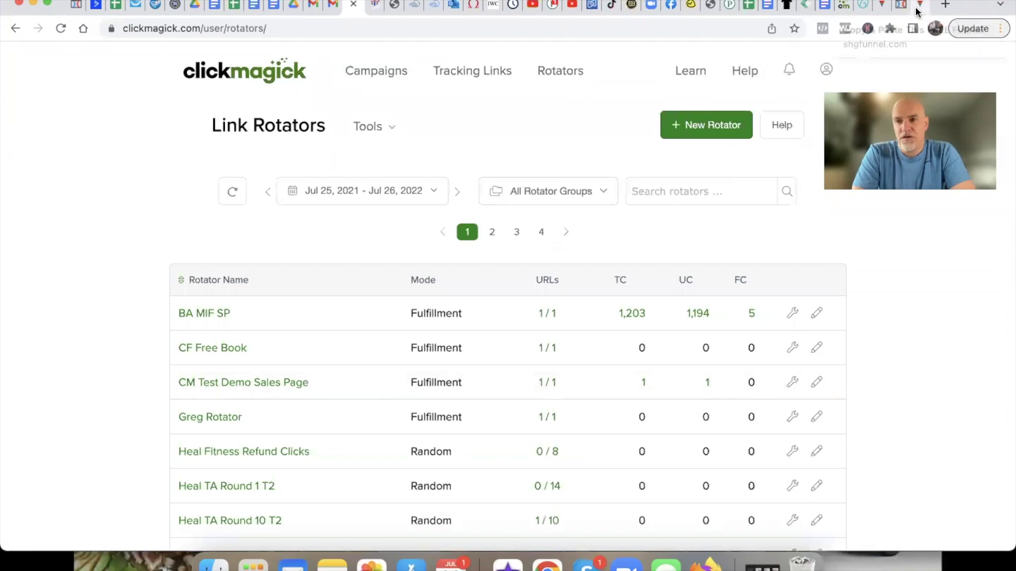
{"action": "left_click", "coordinate": [879, 9]}
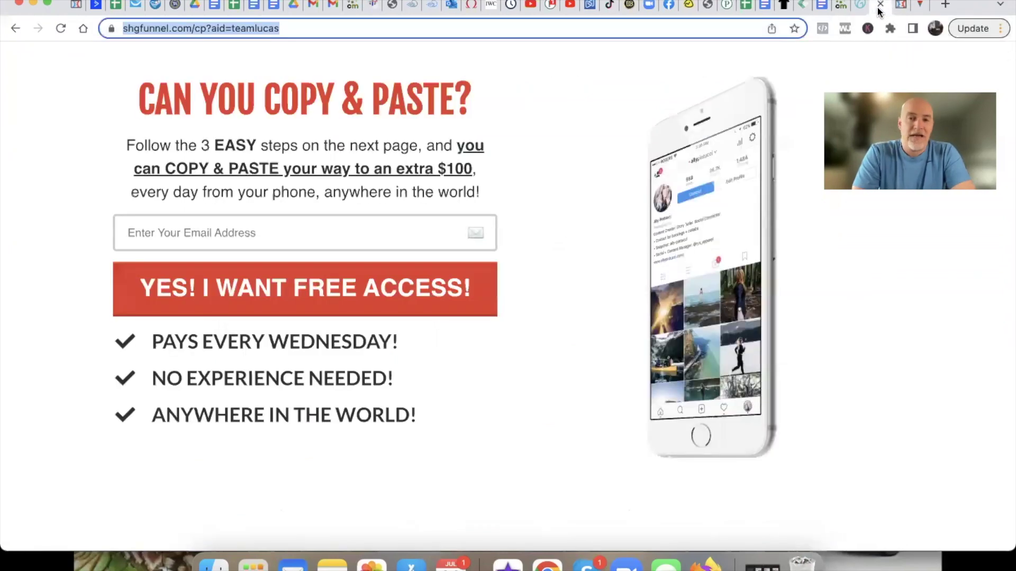
{"action": "left_click", "coordinate": [752, 58]}
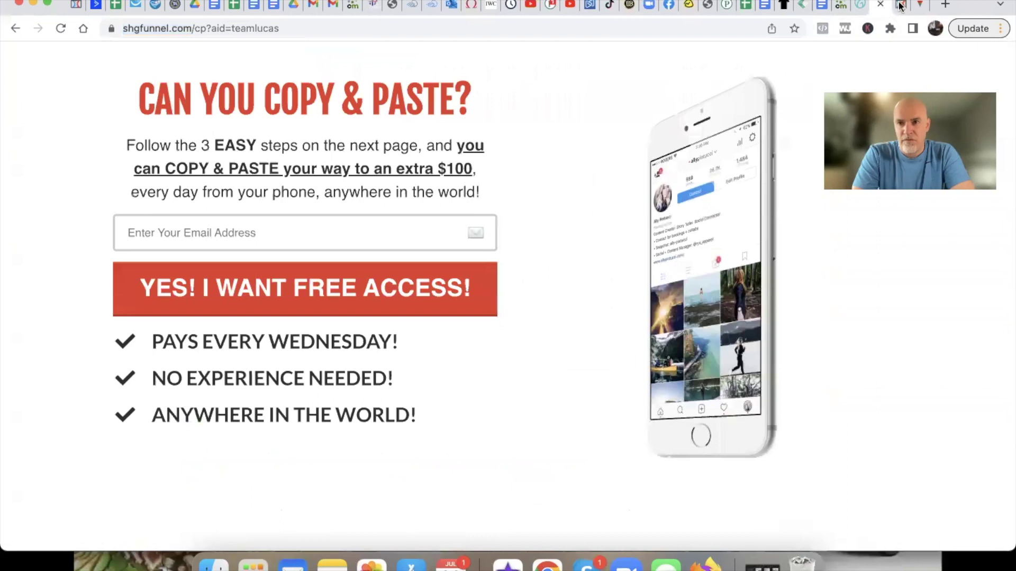
{"action": "left_click", "coordinate": [919, 6]}
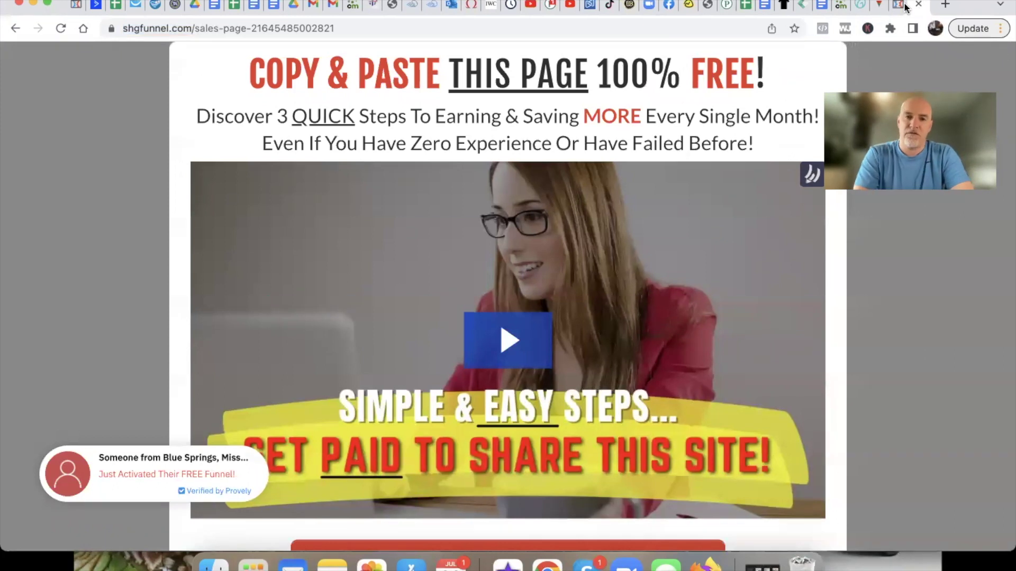
{"action": "left_click", "coordinate": [352, 6]}
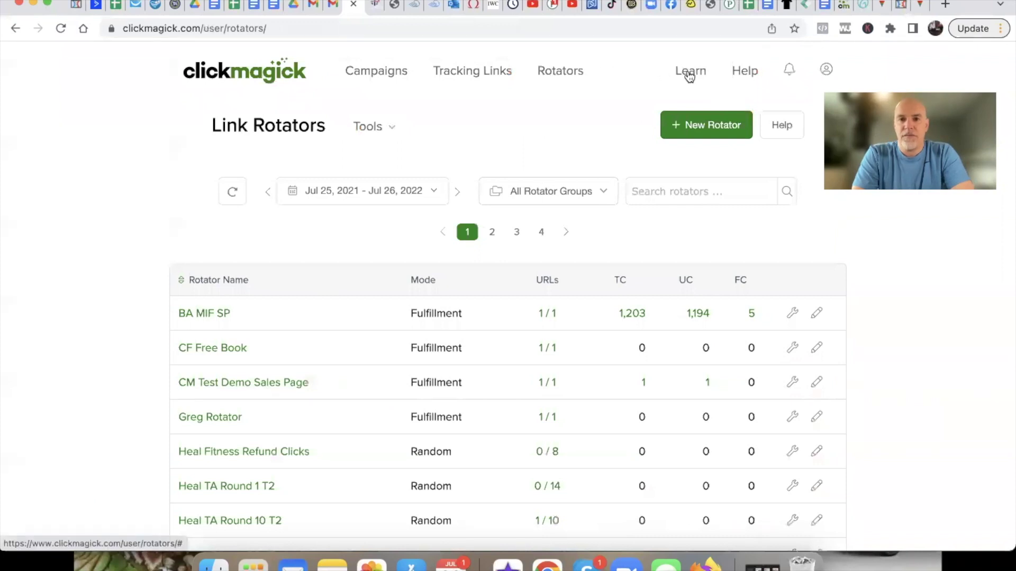
Browse the Learn menu and rotator tools list, leaving the Learn dropdown showing
{"action": "left_click", "coordinate": [689, 76]}
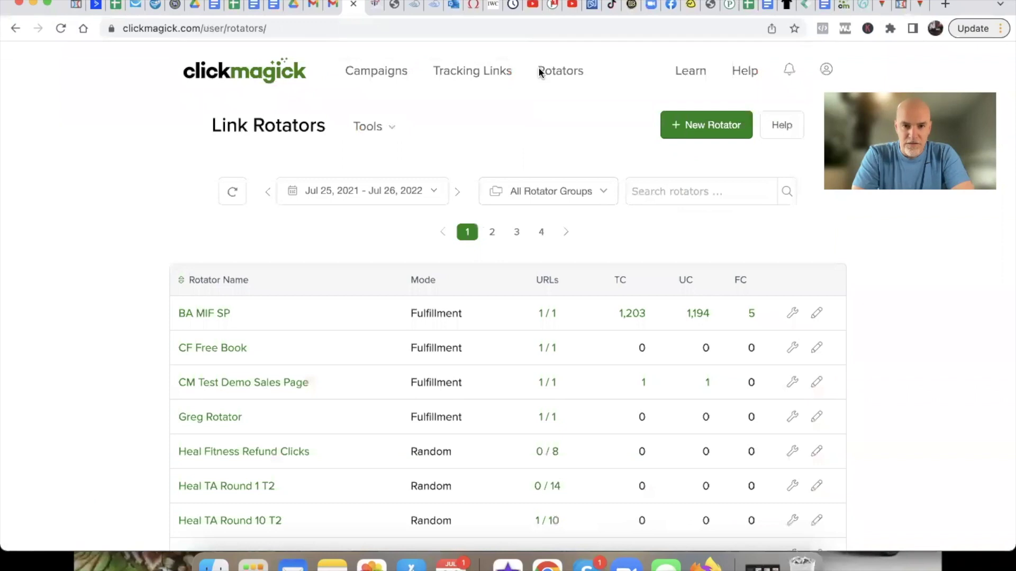
{"action": "left_click", "coordinate": [390, 128]}
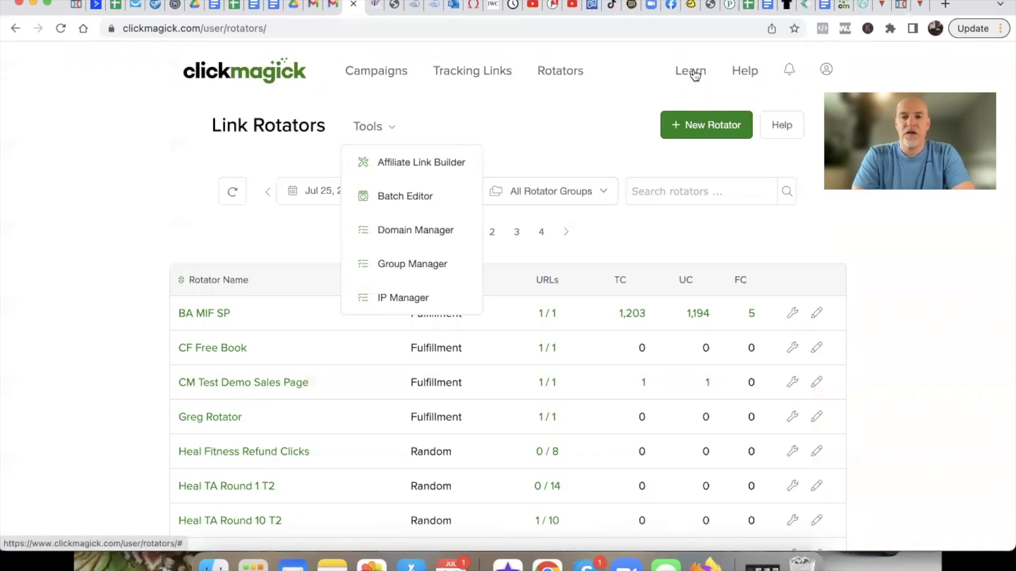
{"action": "left_click", "coordinate": [688, 76]}
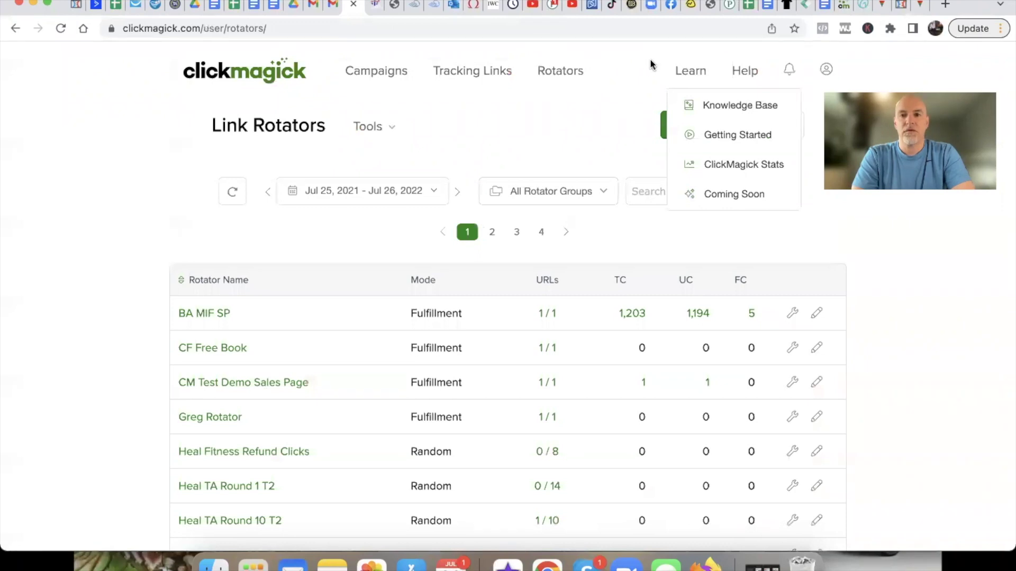
Search the Knowledge Base for 'conversion pixel' and open the Tracking Links and Tracking Pixels article
{"action": "left_click", "coordinate": [730, 111]}
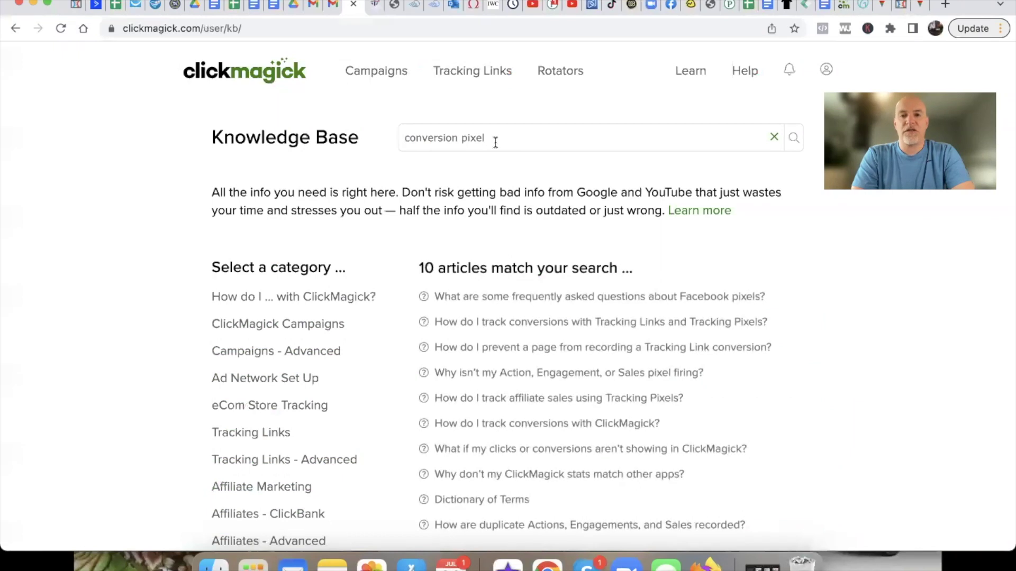
{"action": "left_click_drag", "start_coordinate": [492, 138], "coordinate": [396, 140]}
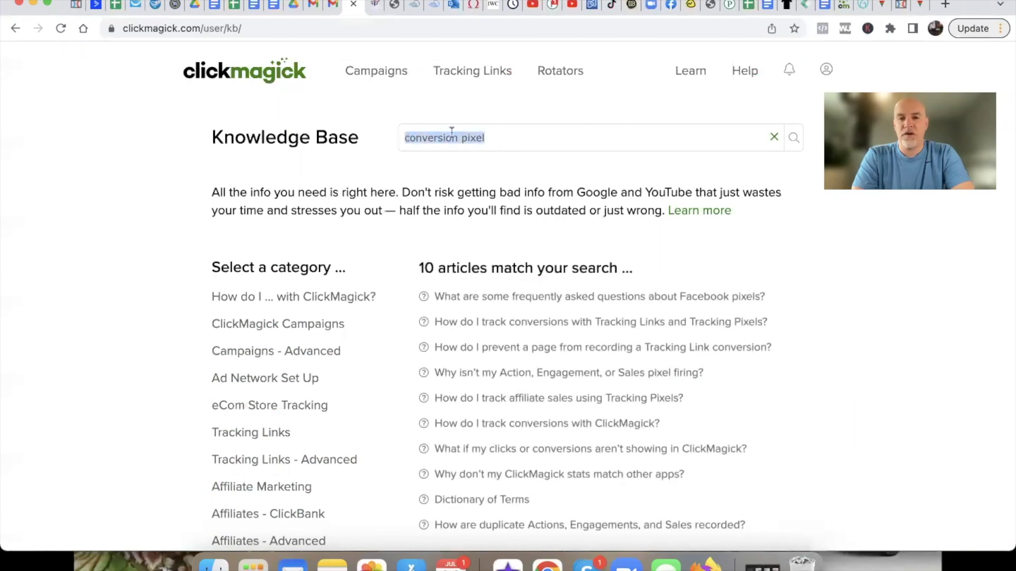
{"action": "left_click", "coordinate": [500, 145]}
{"action": "key", "text": "Return"}
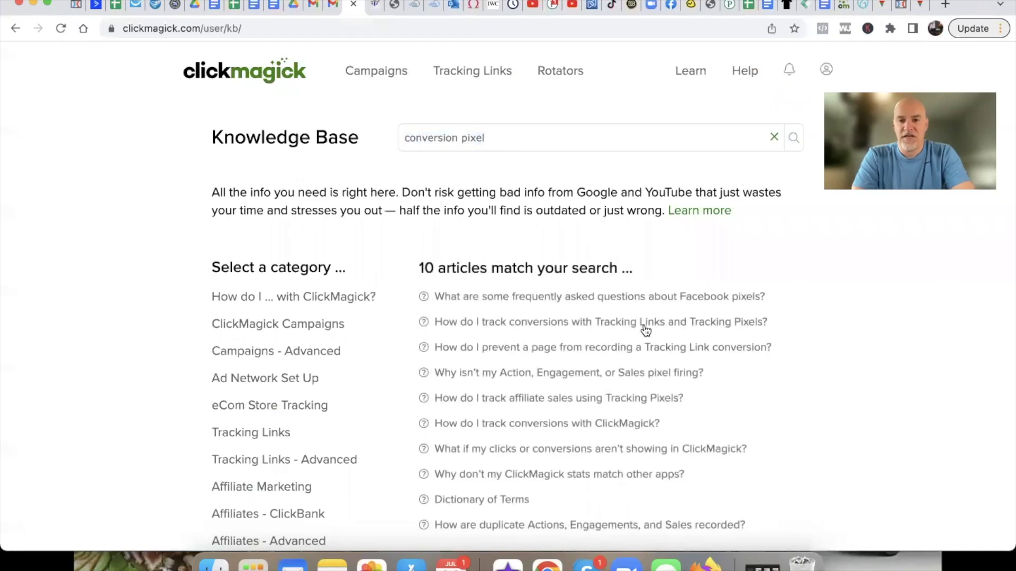
{"action": "left_click", "coordinate": [570, 323]}
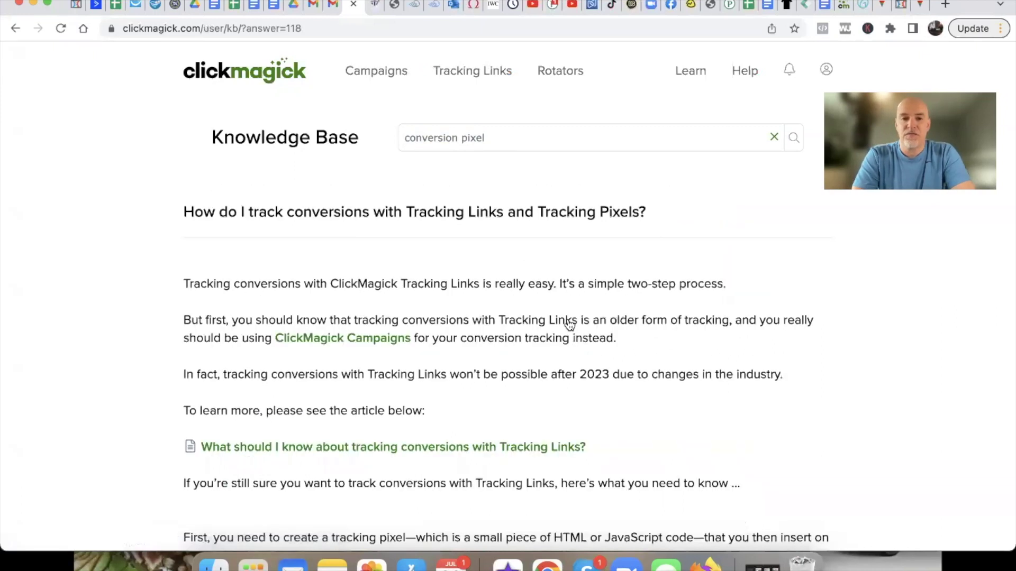
{"action": "scroll", "coordinate": [459, 379], "scroll_direction": "down", "scroll_amount": 3}
{"action": "scroll", "coordinate": [459, 379], "scroll_direction": "down", "scroll_amount": 1}
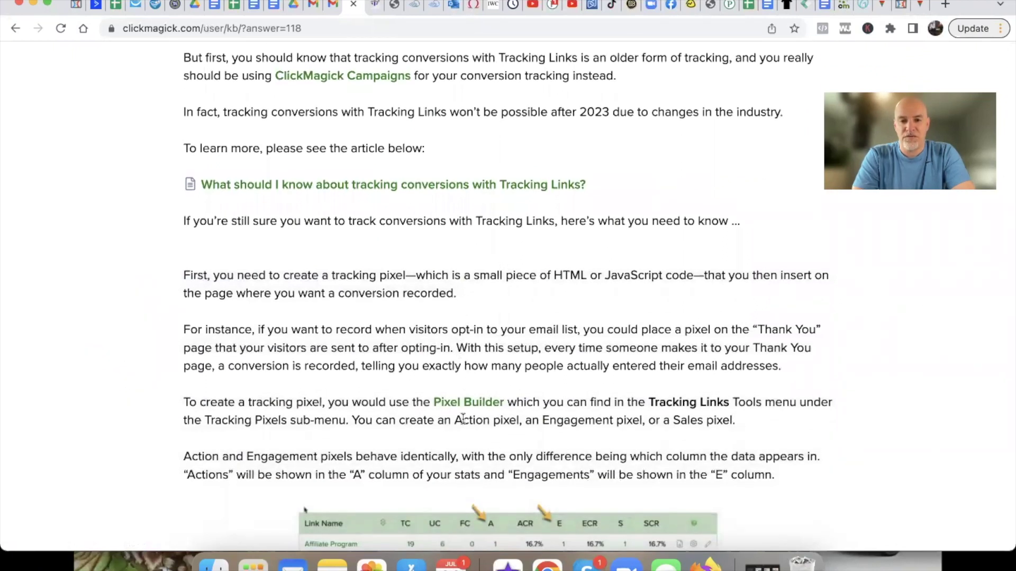
Copy the Actions conversion tracking pixel image tag from the Pixel Builder
{"action": "left_click", "coordinate": [458, 402]}
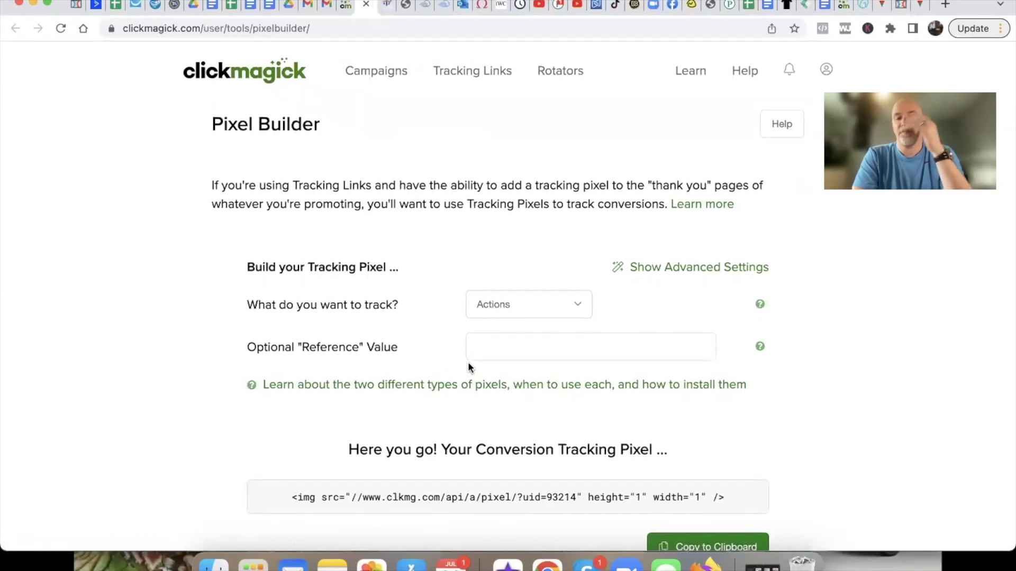
{"action": "scroll", "coordinate": [553, 380], "scroll_direction": "down", "scroll_amount": 3}
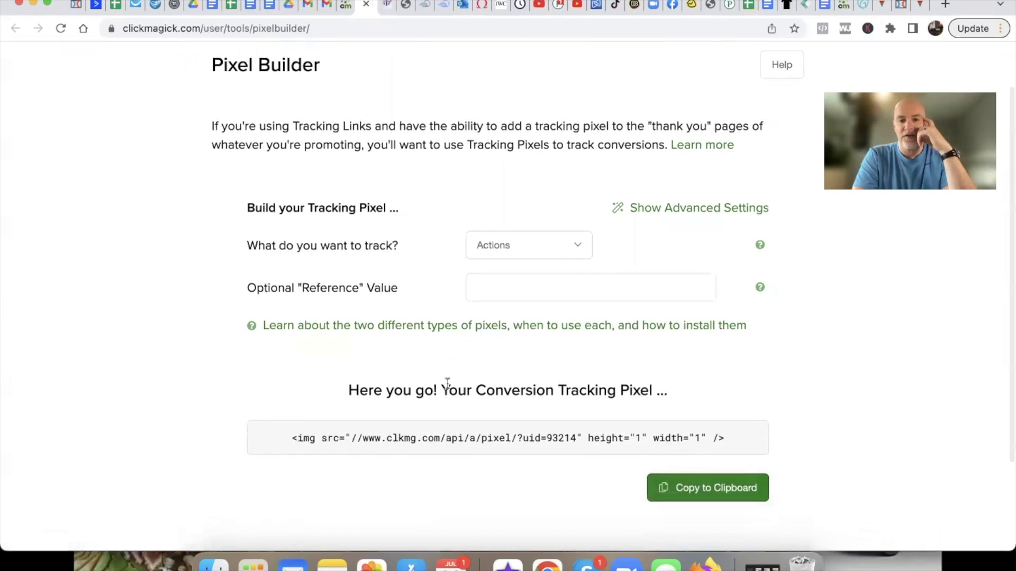
{"action": "left_click_drag", "start_coordinate": [347, 391], "coordinate": [660, 394]}
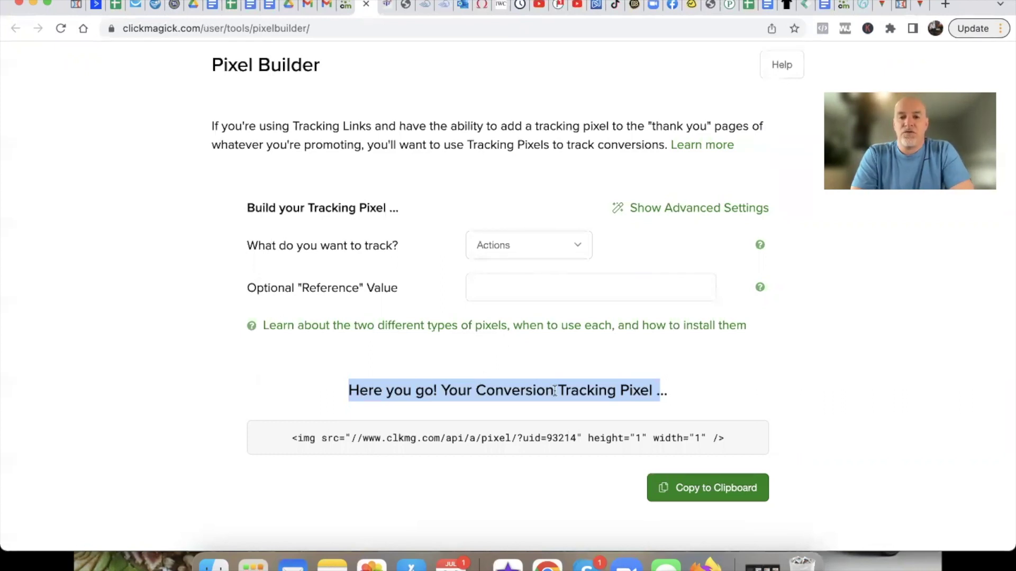
{"action": "left_click", "coordinate": [526, 433]}
{"action": "left_click_drag", "start_coordinate": [289, 439], "coordinate": [706, 437]}
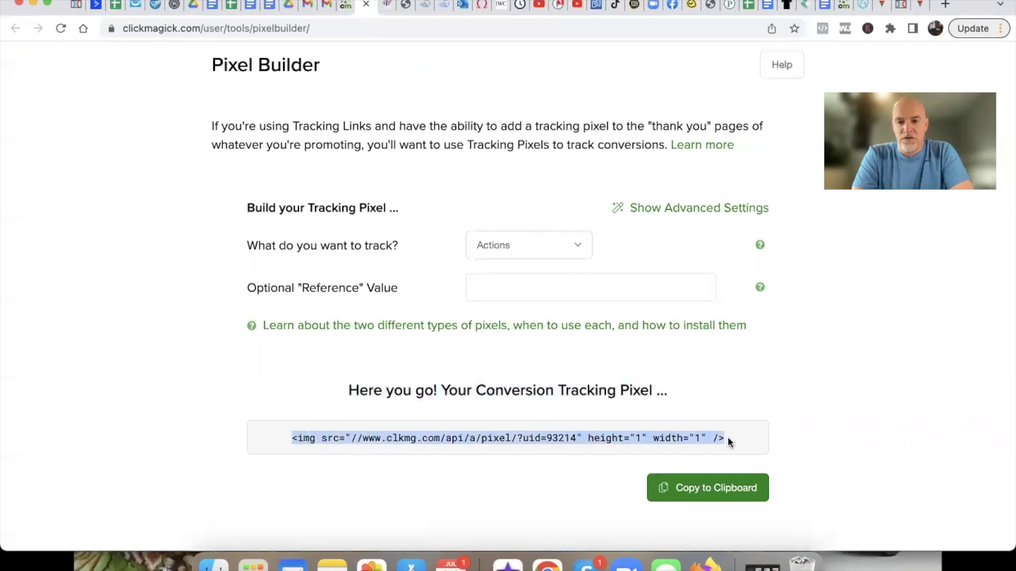
{"action": "left_click", "coordinate": [692, 490]}
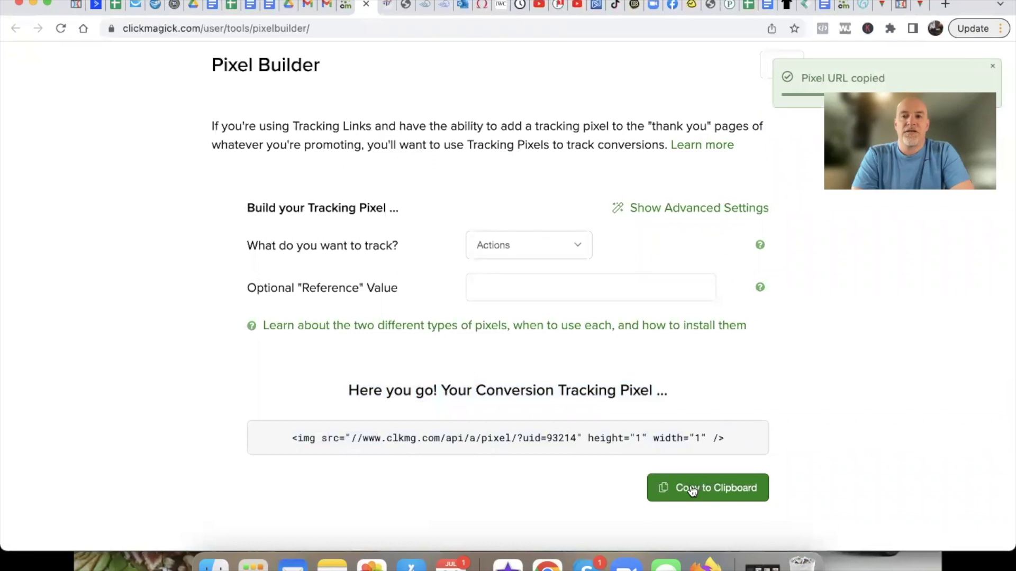
{"action": "scroll", "coordinate": [481, 326], "scroll_direction": "up", "scroll_amount": 3}
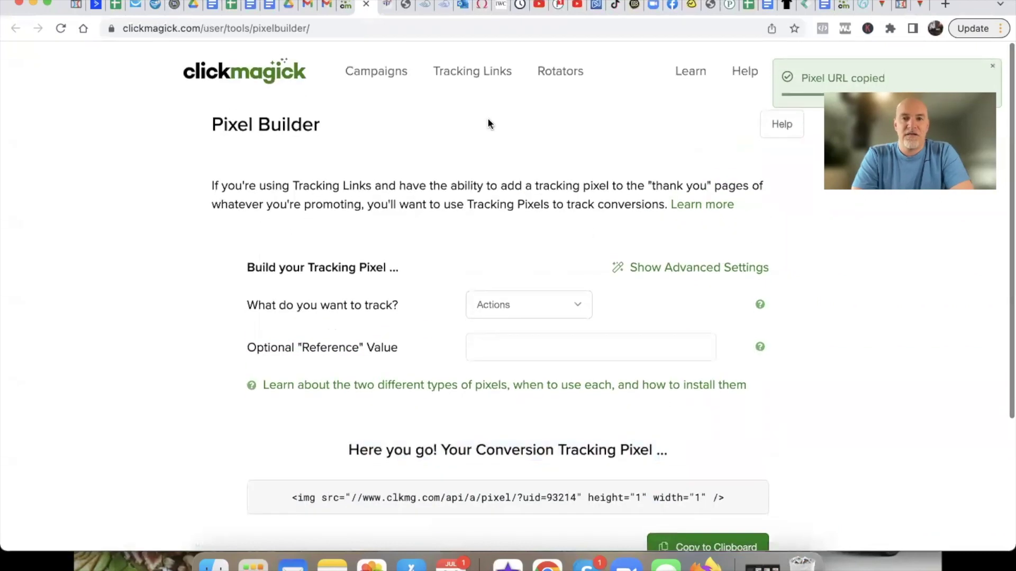
{"action": "scroll", "coordinate": [494, 392], "scroll_direction": "down", "scroll_amount": 1}
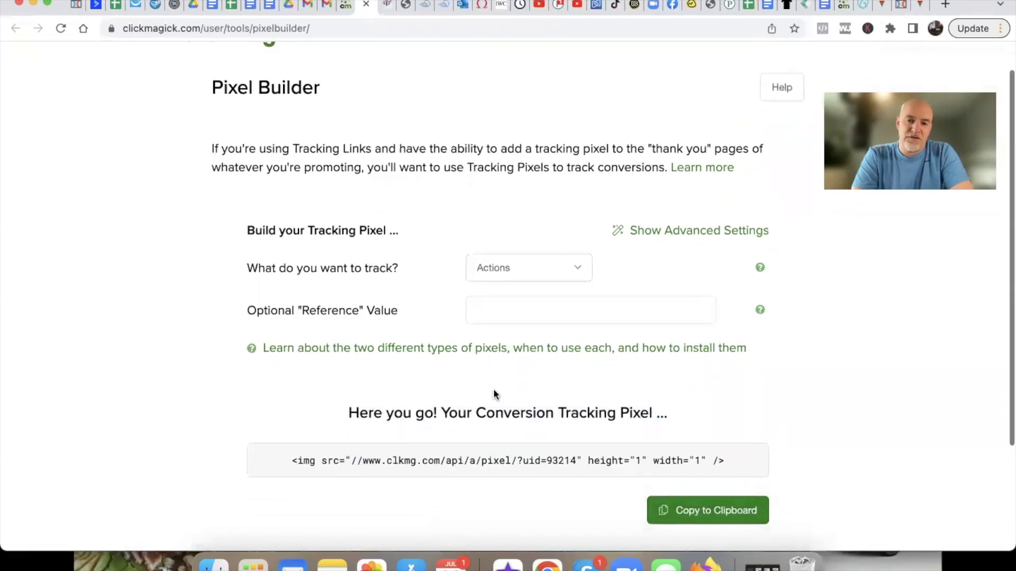
{"action": "scroll", "coordinate": [488, 381], "scroll_direction": "up", "scroll_amount": 1}
{"action": "scroll", "coordinate": [488, 381], "scroll_direction": "down", "scroll_amount": 1}
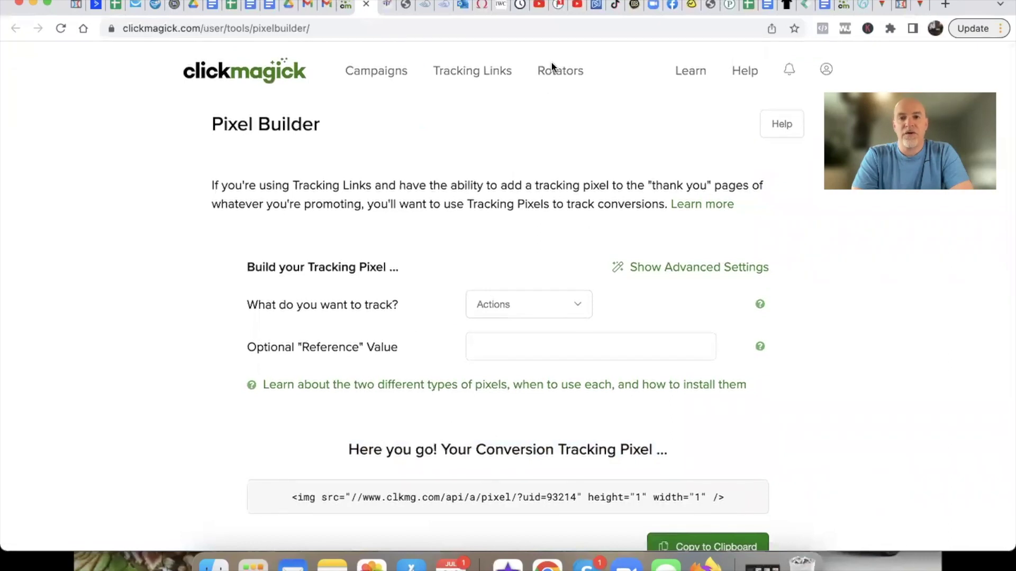
Open the CM Test Demo Sales Page rotator's settings from the Link Rotators list
{"action": "left_click", "coordinate": [552, 68]}
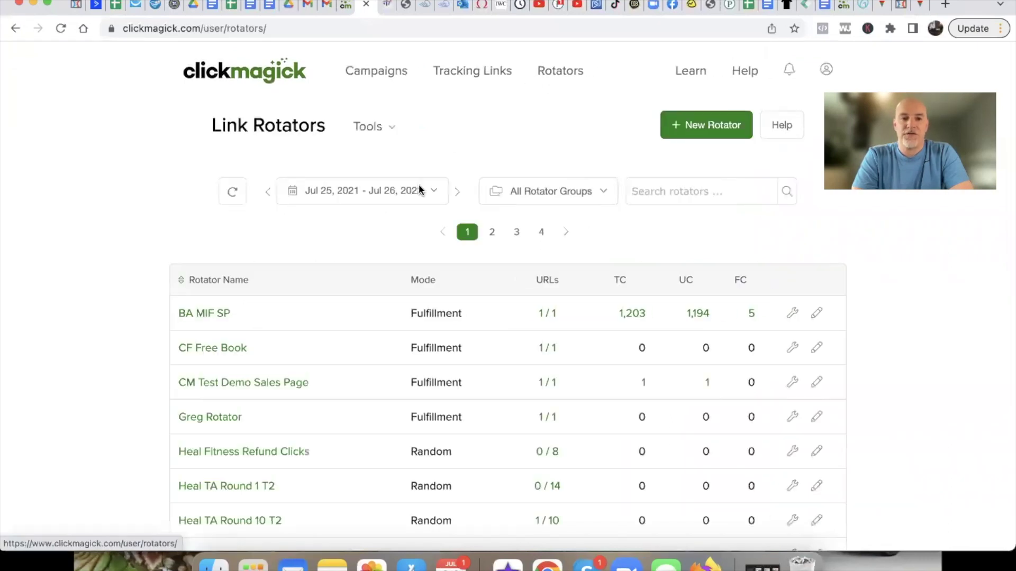
{"action": "left_click_drag", "start_coordinate": [319, 389], "coordinate": [183, 388]}
{"action": "left_click", "coordinate": [222, 389]}
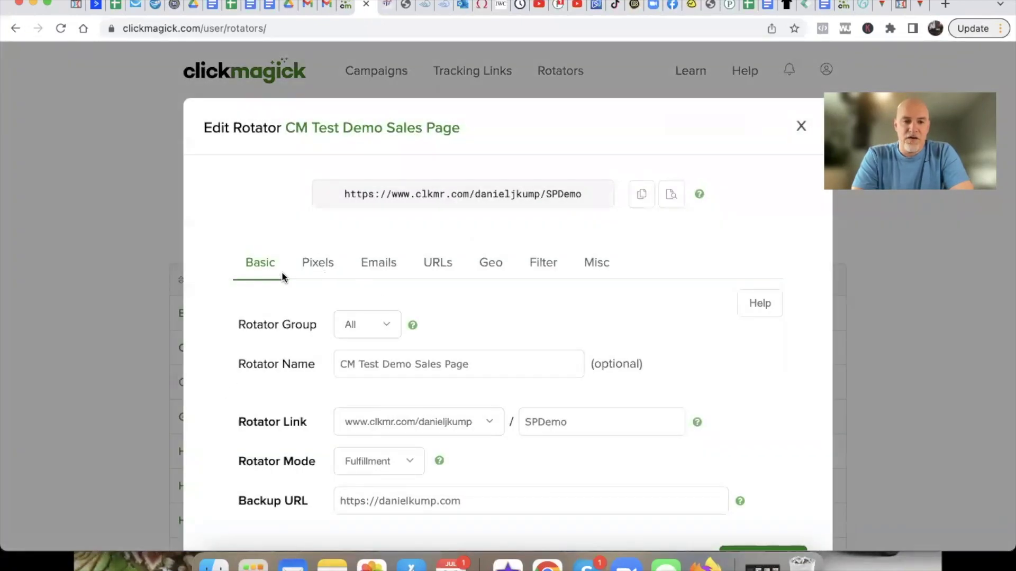
Paste the Actions pixel tag into the Pixels box, save, and view the sales page
{"action": "left_click", "coordinate": [313, 263]}
{"action": "left_click", "coordinate": [319, 369]}
{"action": "key", "text": "super+v"}
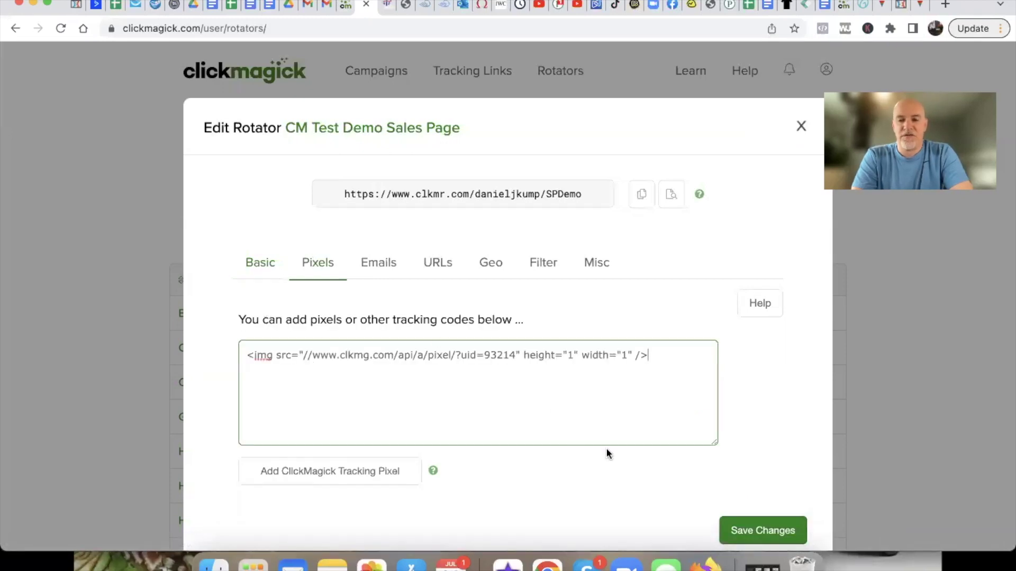
{"action": "left_click", "coordinate": [741, 530]}
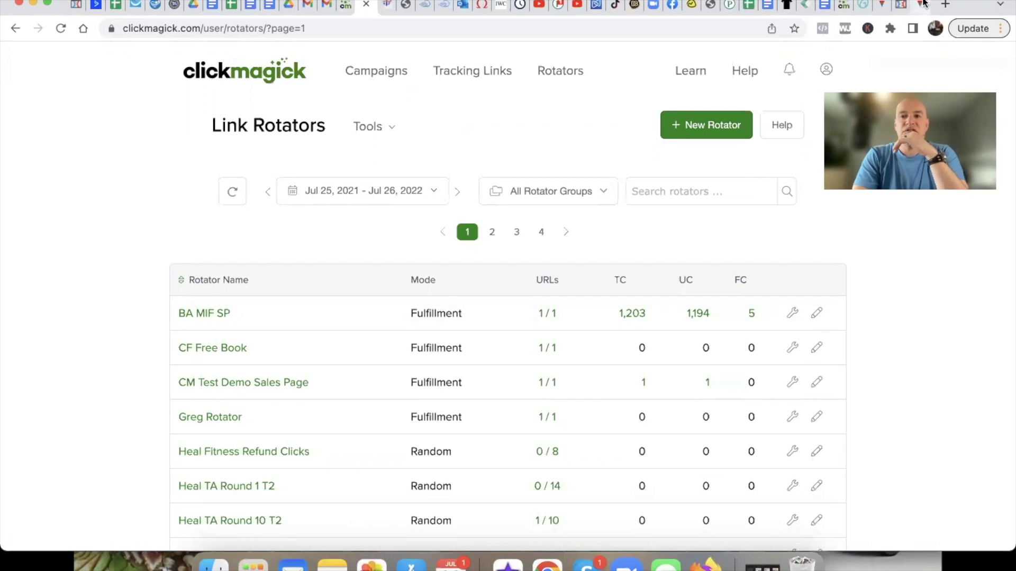
{"action": "left_click", "coordinate": [907, 5]}
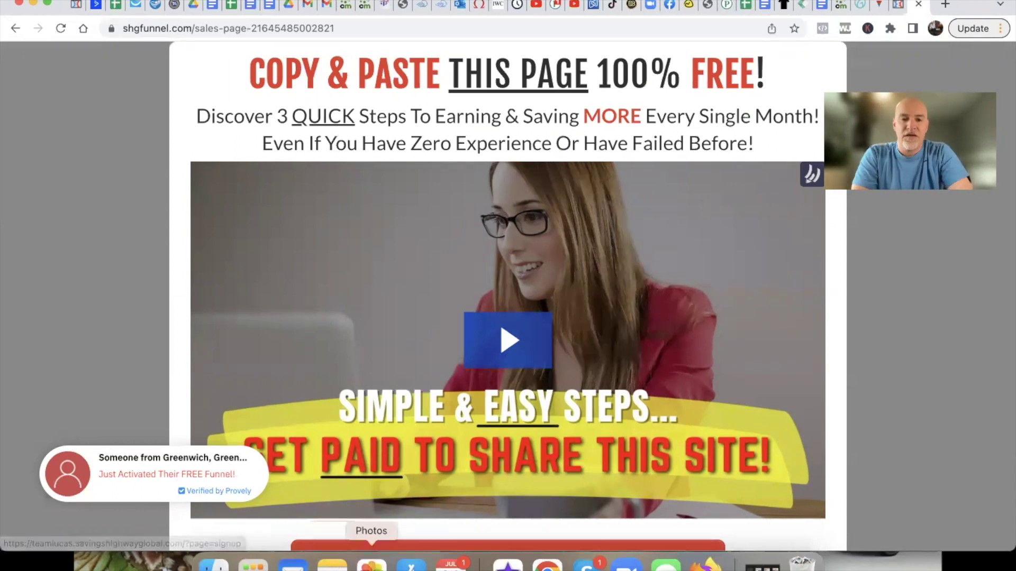
{"action": "left_click", "coordinate": [705, 562]}
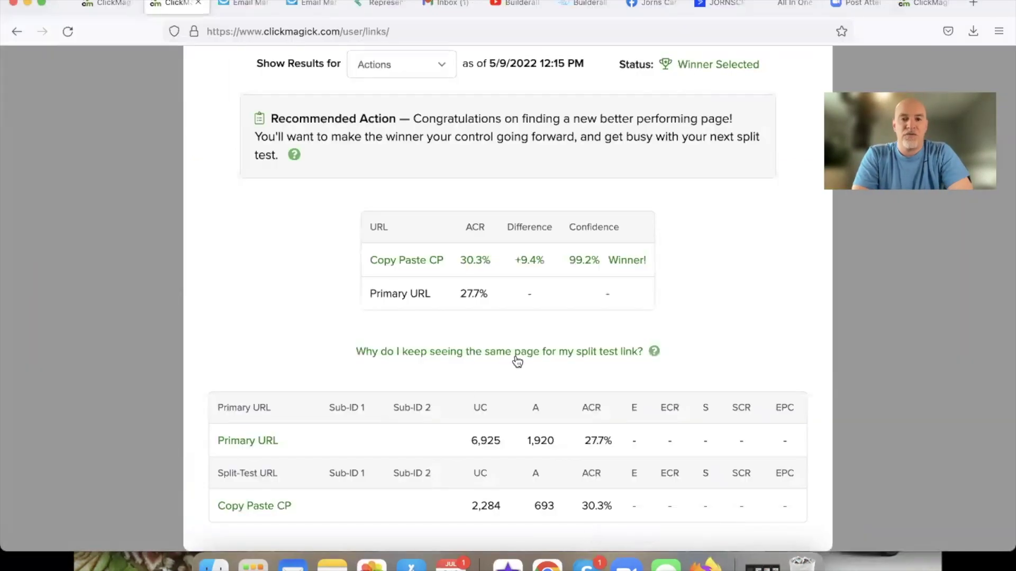
{"action": "left_click_drag", "start_coordinate": [614, 441], "coordinate": [582, 445]}
{"action": "left_click_drag", "start_coordinate": [616, 507], "coordinate": [575, 507]}
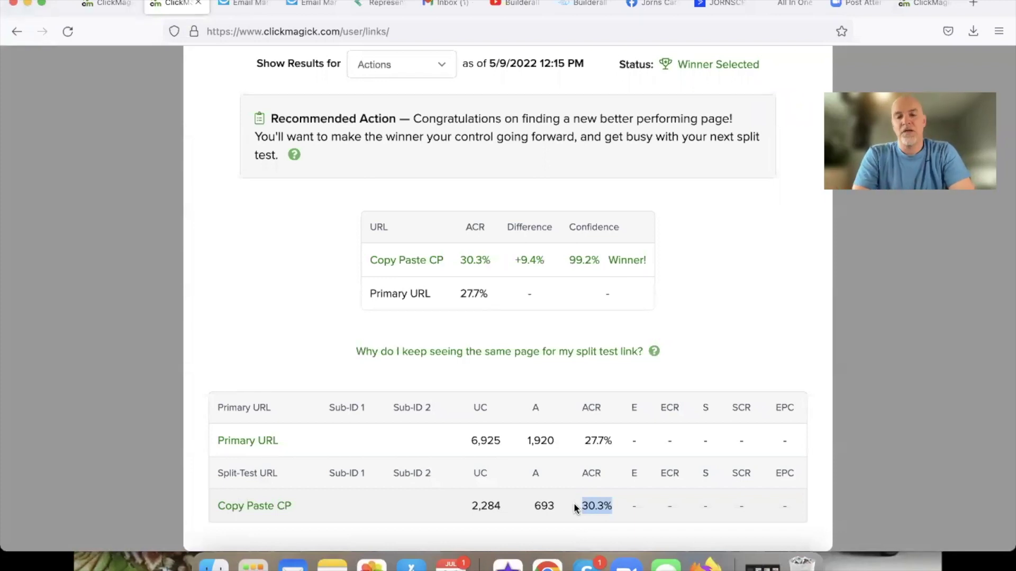
{"action": "key", "text": "super+Tab"}
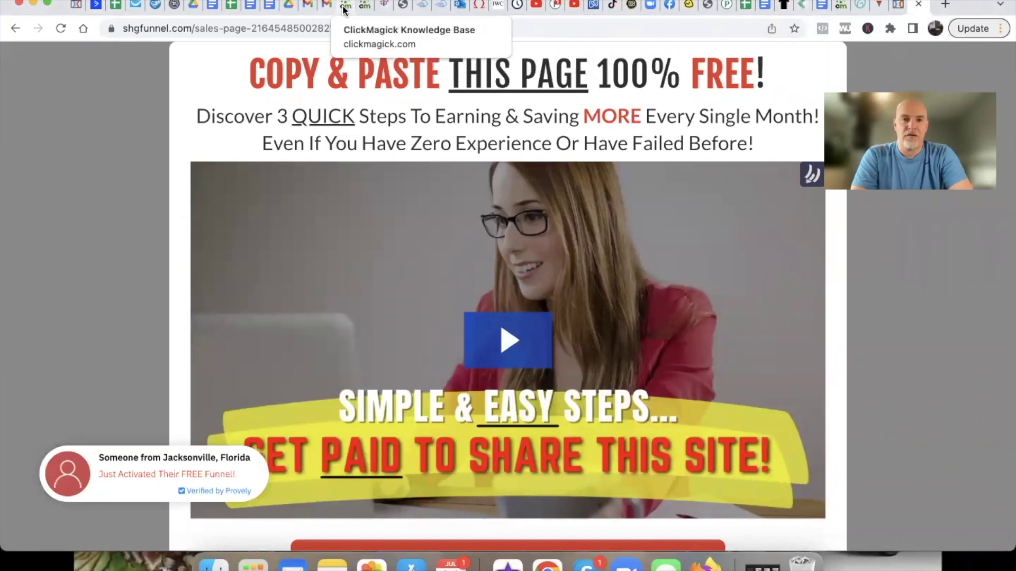
Copy the CM Test Demo Sales Page SPDemo rotator link and switch to the Builderall site
{"action": "left_click", "coordinate": [365, 7]}
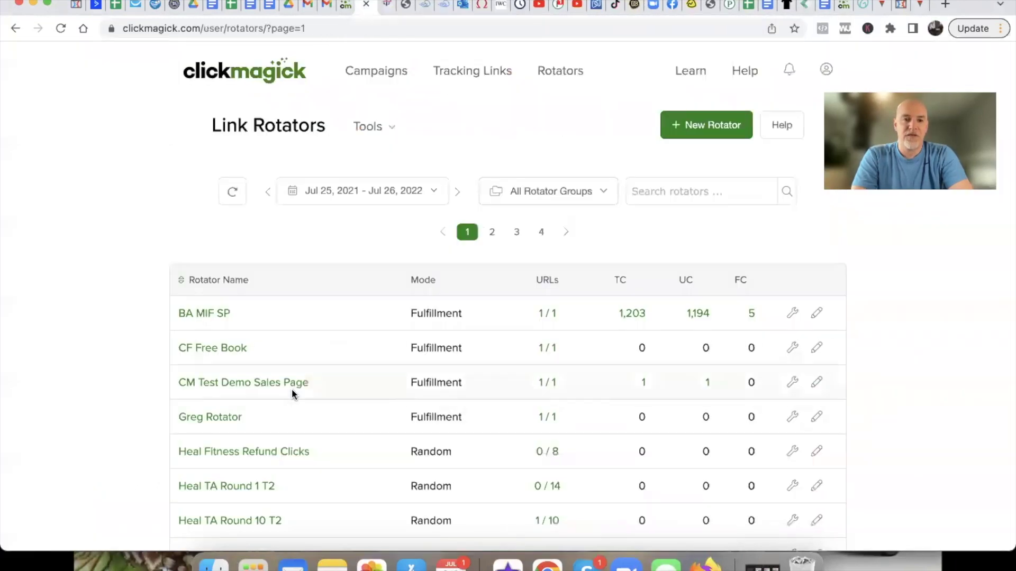
{"action": "left_click_drag", "start_coordinate": [309, 383], "coordinate": [179, 384]}
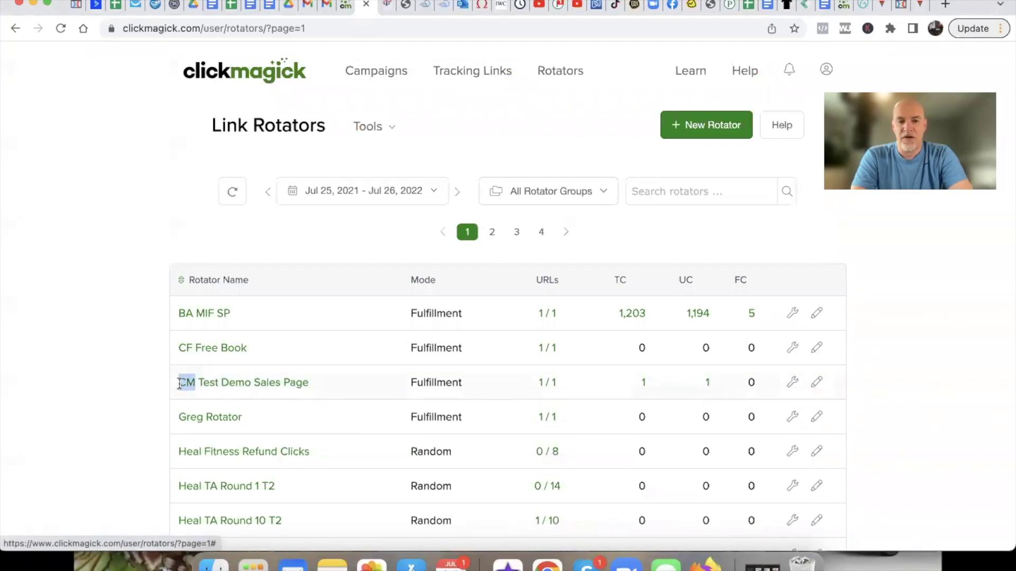
{"action": "left_click_drag", "start_coordinate": [313, 383], "coordinate": [179, 384]}
{"action": "left_click", "coordinate": [227, 384]}
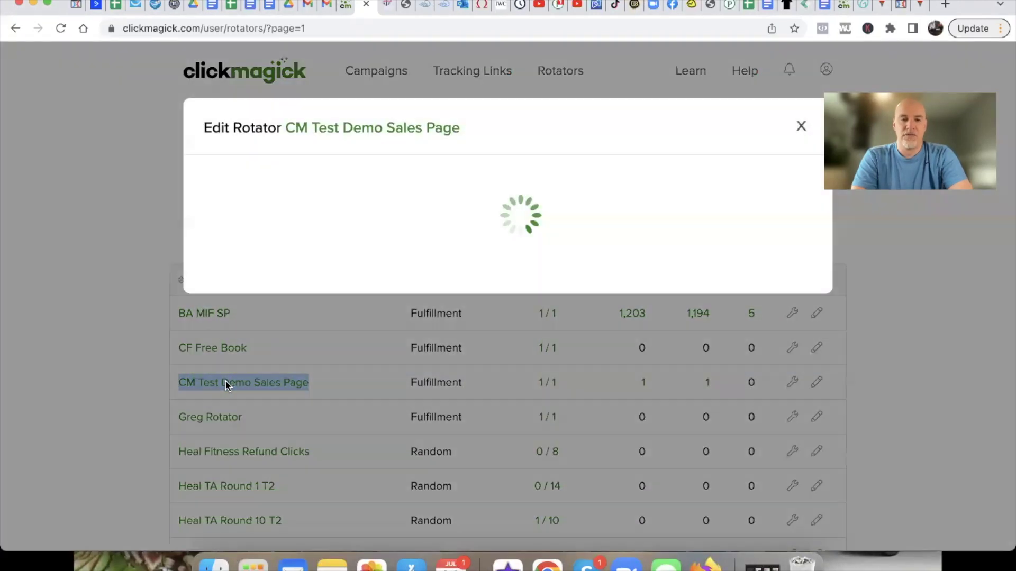
{"action": "left_click", "coordinate": [641, 197]}
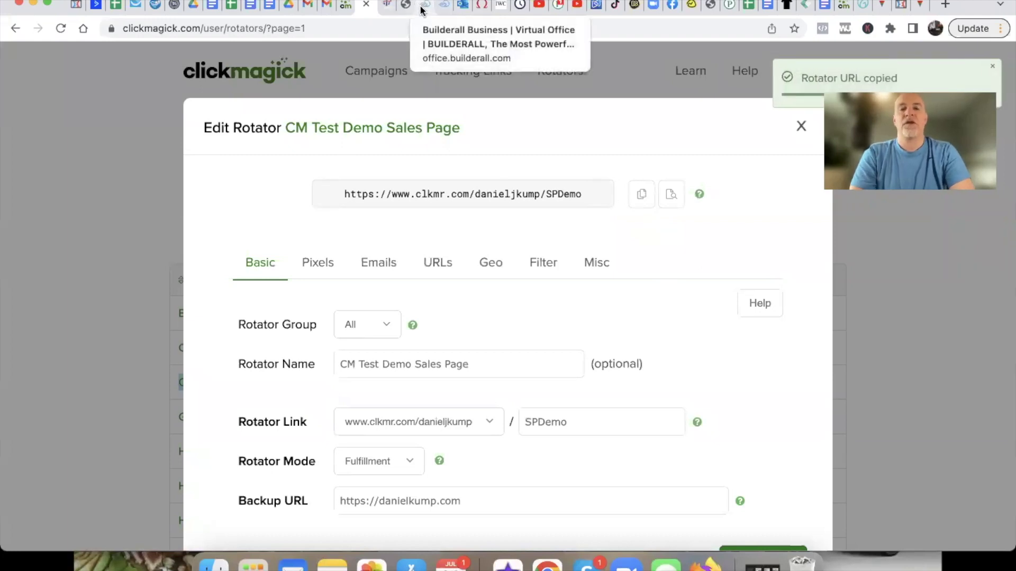
{"action": "left_click", "coordinate": [404, 7]}
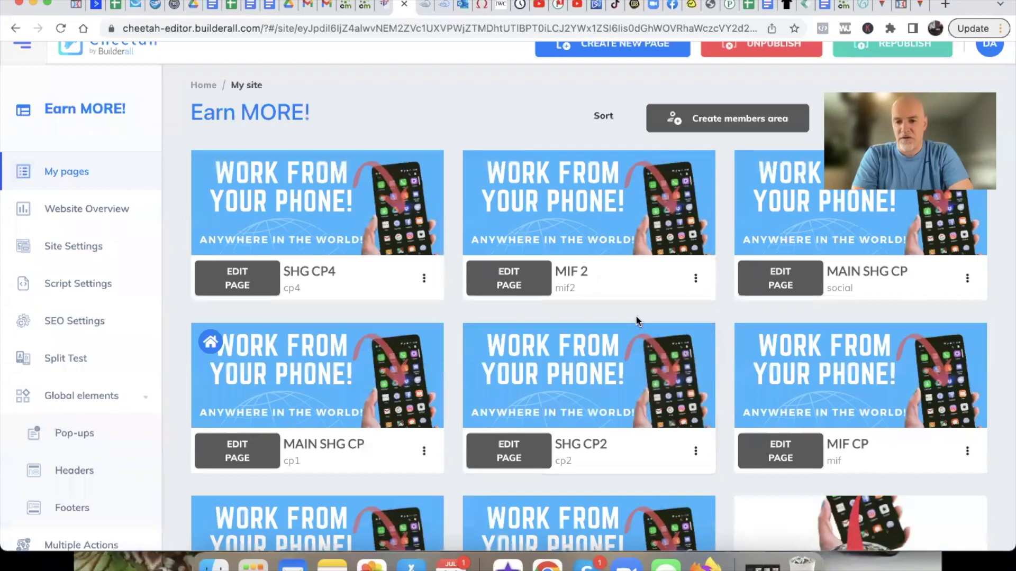
Edit the SHG CF opt-in page and select its MailingBoss email form
{"action": "left_click", "coordinate": [696, 376]}
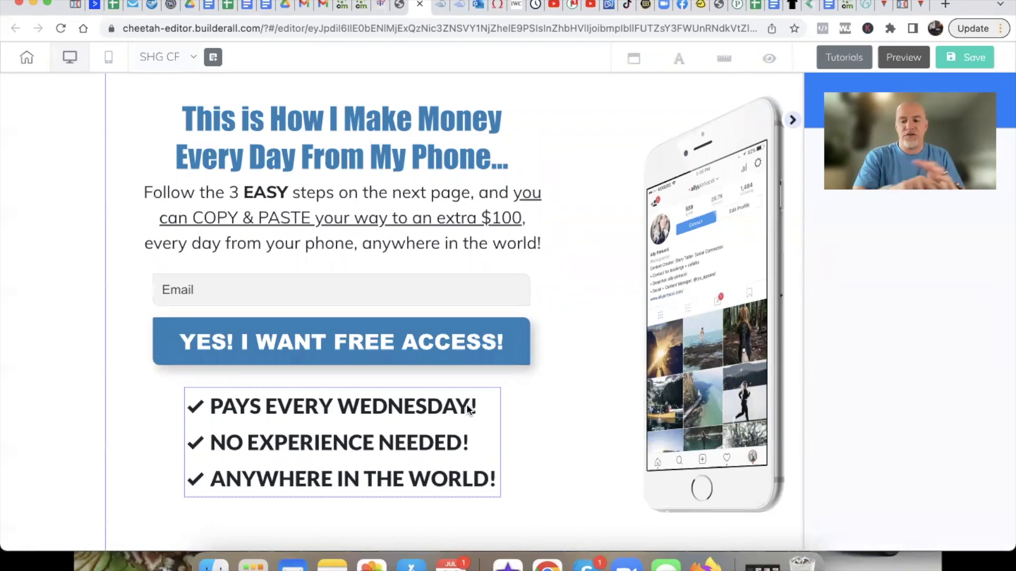
{"action": "left_click", "coordinate": [211, 301]}
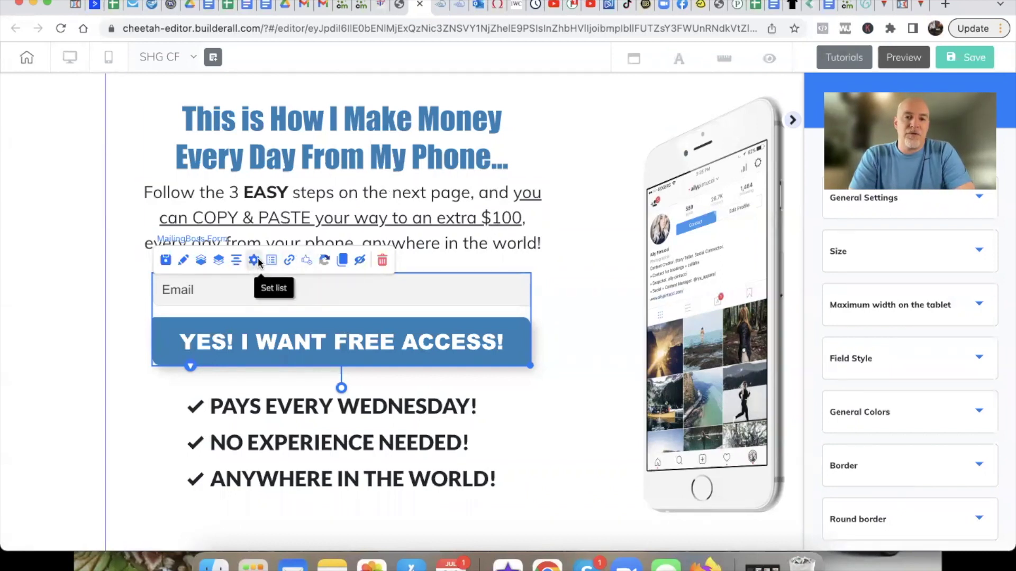
Review the form's List URL settings showing the rotator link, then return to ClickMagick's rotator dialog
{"action": "left_click", "coordinate": [288, 260]}
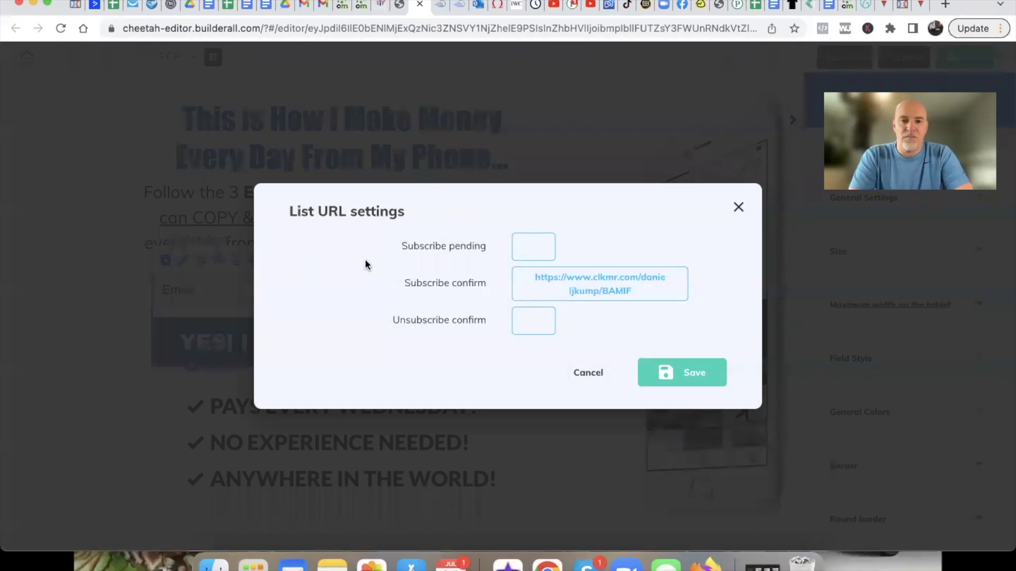
{"action": "left_click_drag", "start_coordinate": [403, 302], "coordinate": [481, 300]}
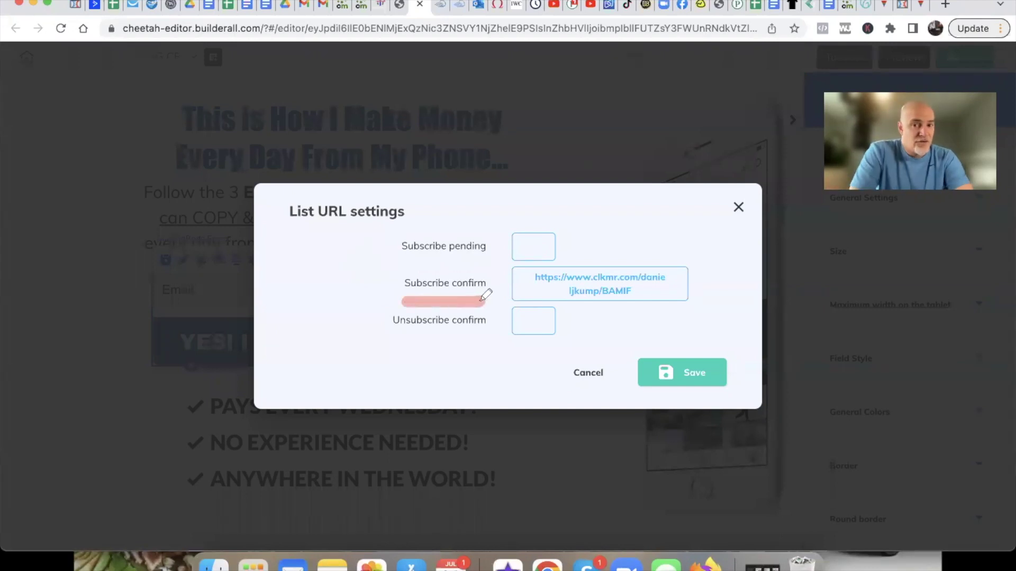
{"action": "mouse_move", "coordinate": [595, 313]}
{"action": "left_mouse_down"}
{"action": "mouse_move", "coordinate": [669, 300]}
{"action": "mouse_move", "coordinate": [698, 253]}
{"action": "mouse_move", "coordinate": [519, 257]}
{"action": "mouse_move", "coordinate": [555, 315]}
{"action": "mouse_move", "coordinate": [625, 323]}
{"action": "left_mouse_up"}
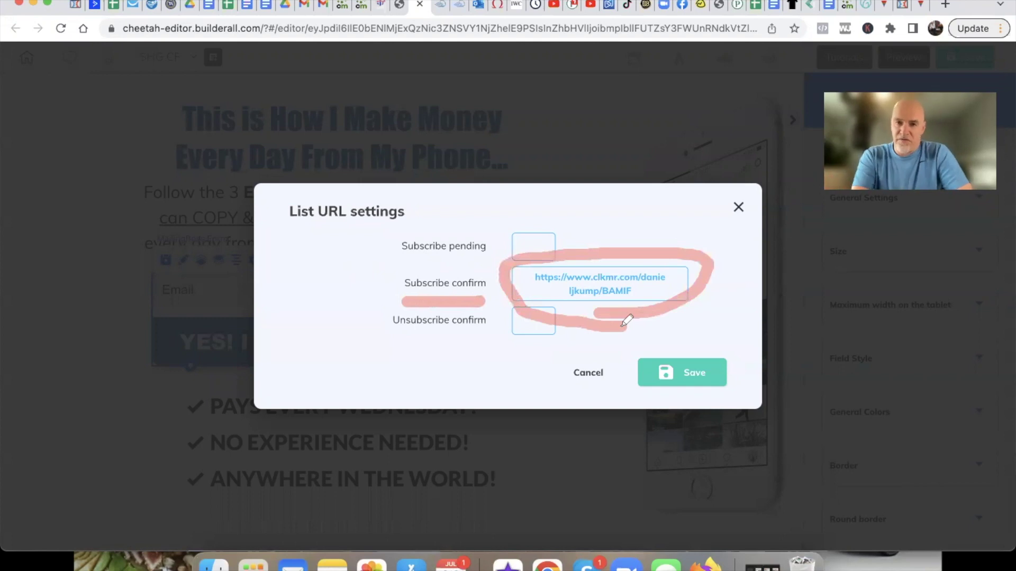
{"action": "mouse_move", "coordinate": [708, 294]}
{"action": "left_mouse_down"}
{"action": "mouse_move", "coordinate": [712, 341]}
{"action": "mouse_move", "coordinate": [780, 338]}
{"action": "mouse_move", "coordinate": [747, 329]}
{"action": "left_mouse_up"}
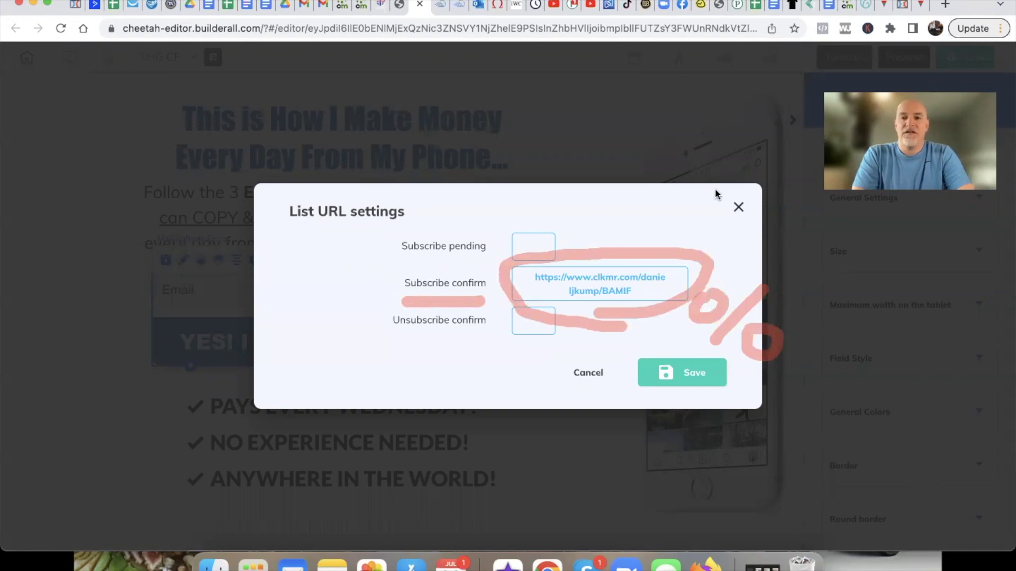
{"action": "key", "text": "Escape"}
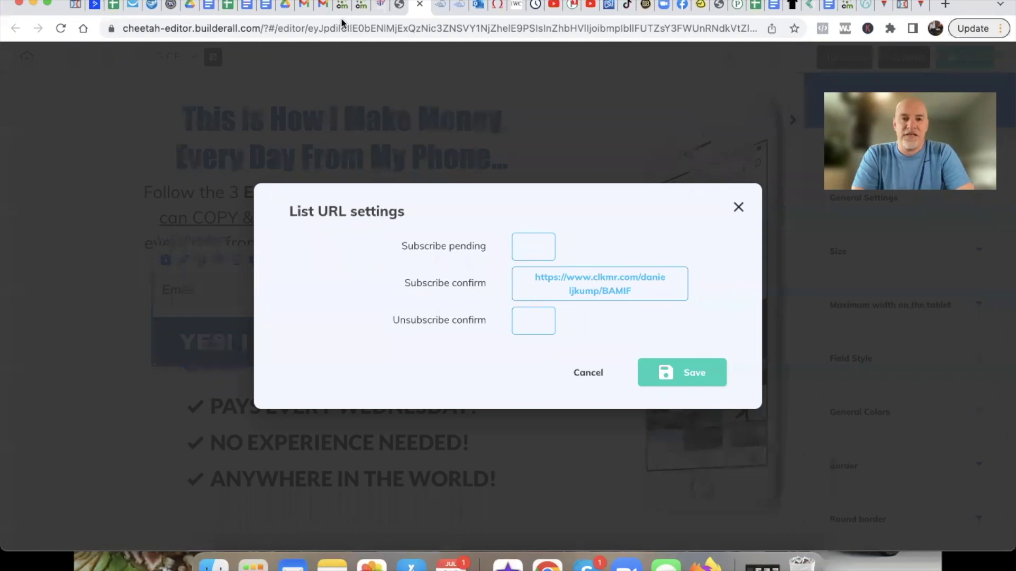
{"action": "left_click", "coordinate": [359, 5]}
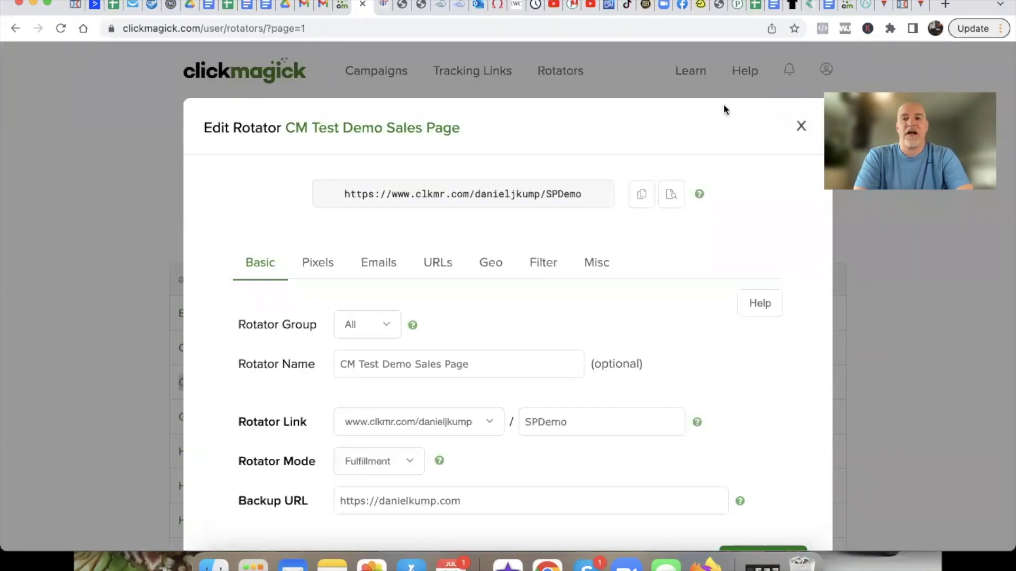
Close the Edit Rotator dialog and switch over to the Firefox window
{"action": "left_click", "coordinate": [800, 127]}
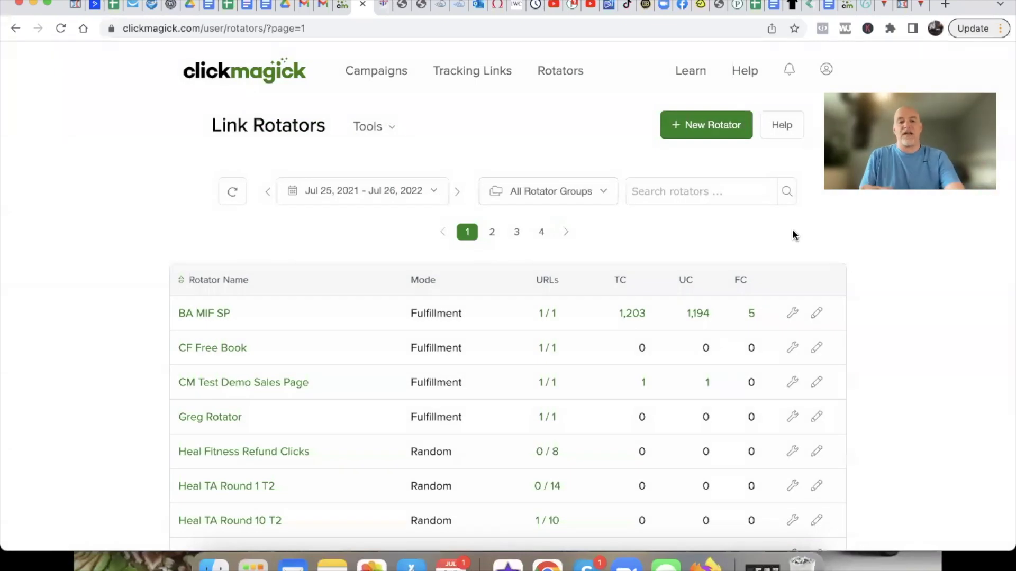
{"action": "key", "text": "super+Tab"}
{"action": "key", "text": "super+Tab"}
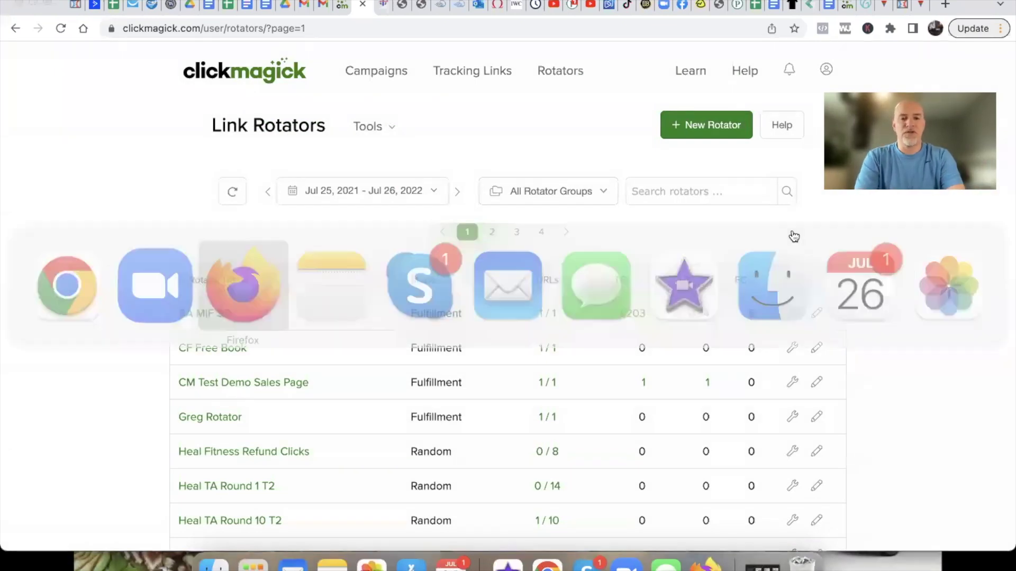
{"action": "left_click_drag", "start_coordinate": [614, 439], "coordinate": [582, 438]}
{"action": "scroll", "coordinate": [570, 438], "scroll_direction": "up", "scroll_amount": 5}
{"action": "scroll", "coordinate": [571, 438], "scroll_direction": "up", "scroll_amount": 3}
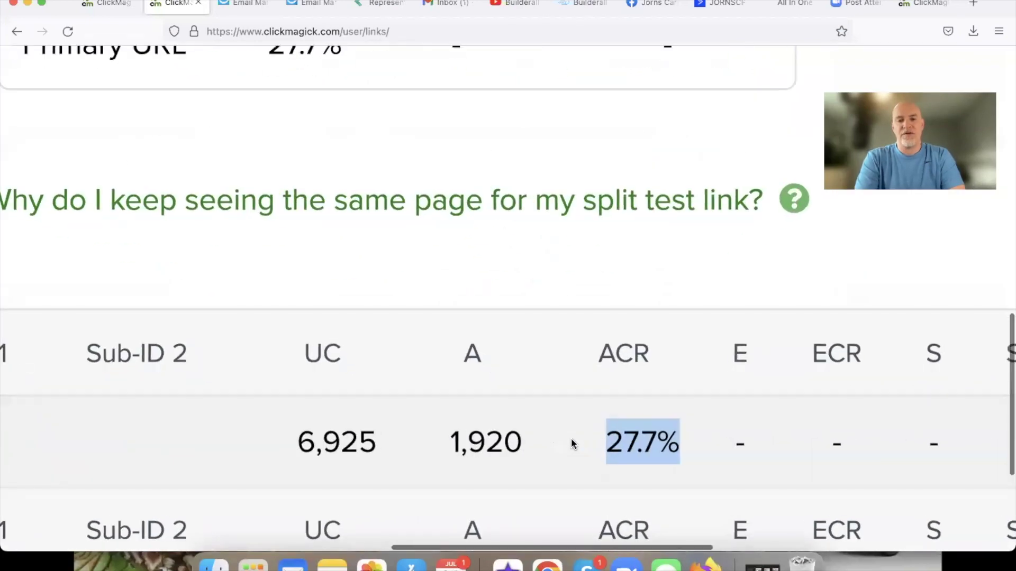
{"action": "left_click", "coordinate": [604, 389]}
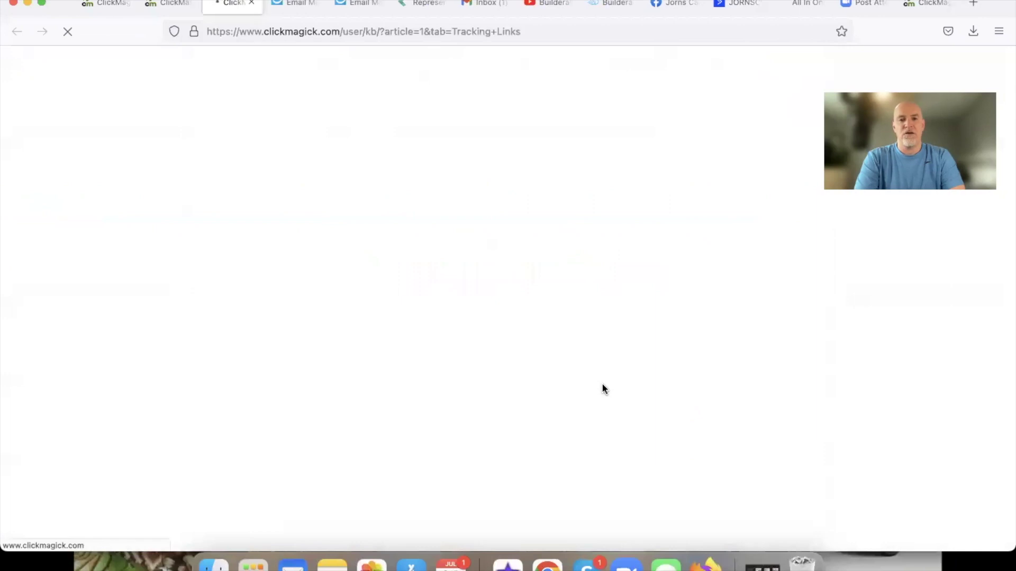
{"action": "left_click", "coordinate": [170, 5]}
{"action": "scroll", "coordinate": [501, 391], "scroll_direction": "down", "scroll_amount": 3}
{"action": "scroll", "coordinate": [502, 393], "scroll_direction": "down", "scroll_amount": 3}
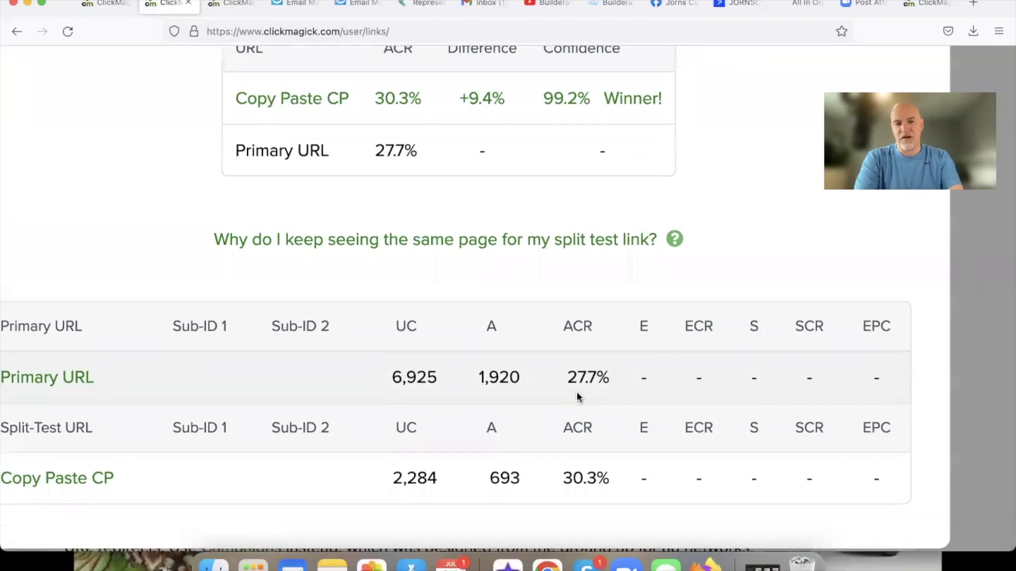
{"action": "scroll", "coordinate": [565, 398], "scroll_direction": "left", "scroll_amount": 3}
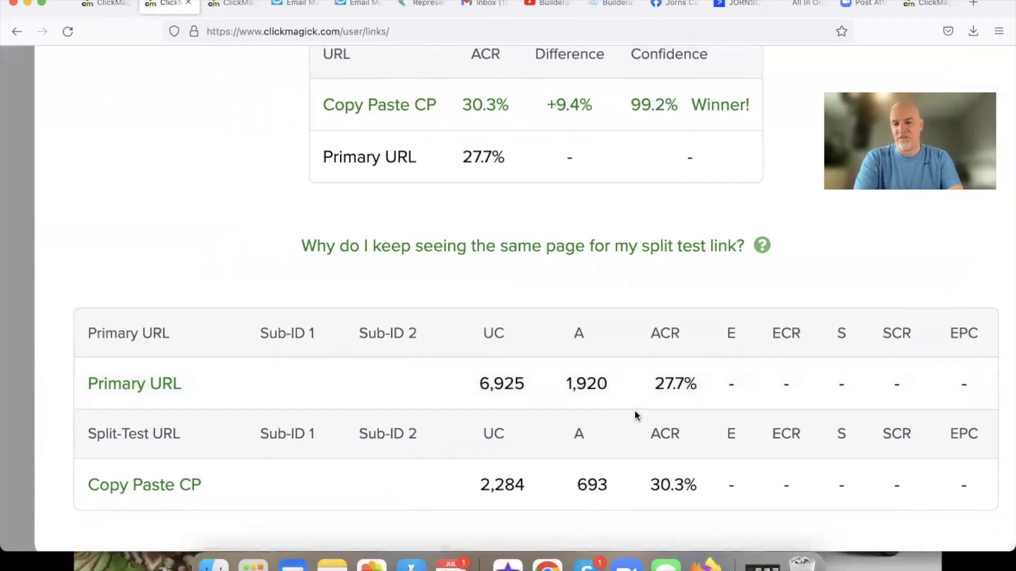
{"action": "left_click_drag", "start_coordinate": [649, 485], "coordinate": [692, 485]}
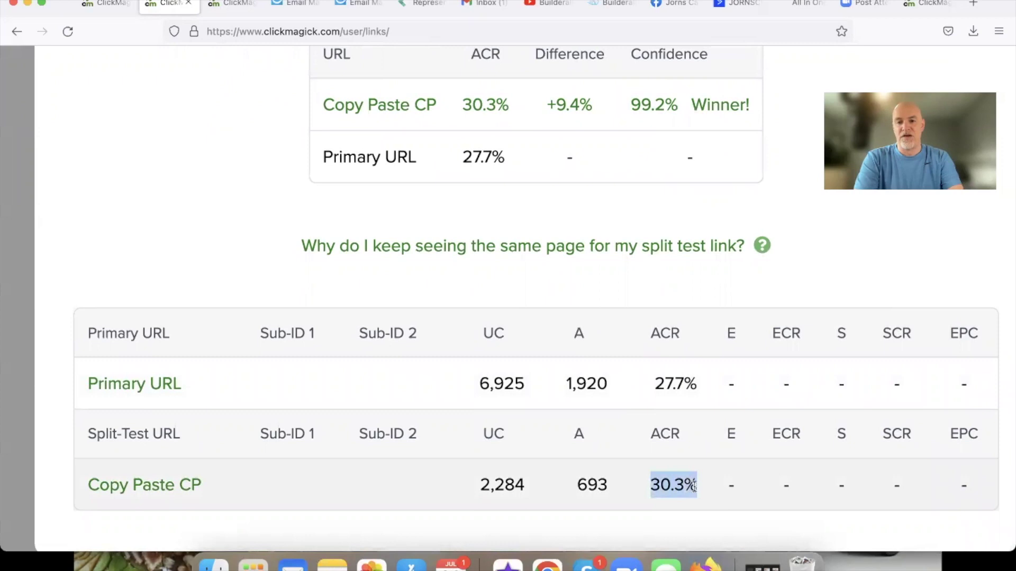
{"action": "left_click", "coordinate": [728, 476]}
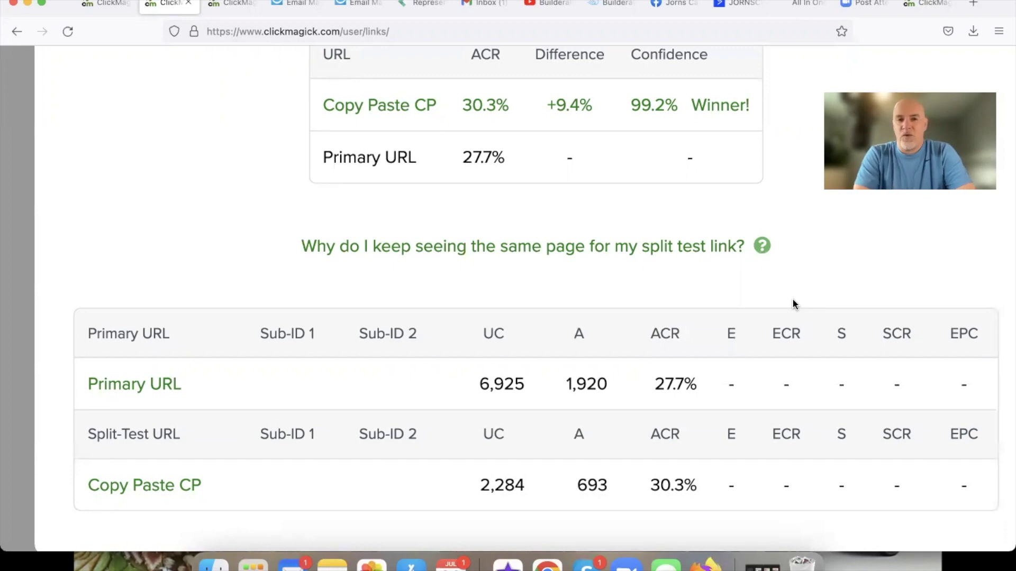
{"action": "key", "text": "super+Tab"}
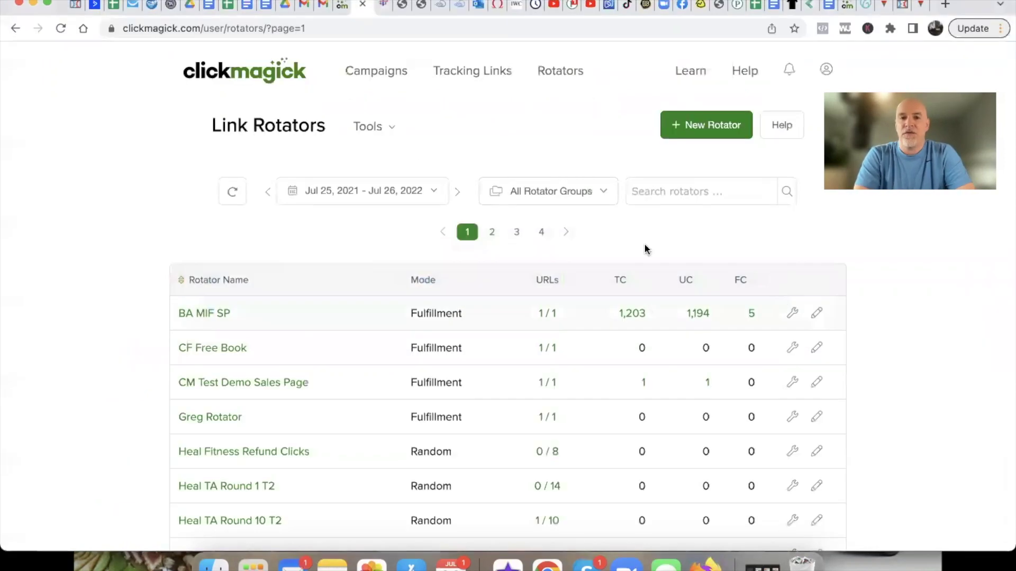
Open the wrench actions menu on the CM Test Demo Sales Page row
{"action": "left_click", "coordinate": [792, 382]}
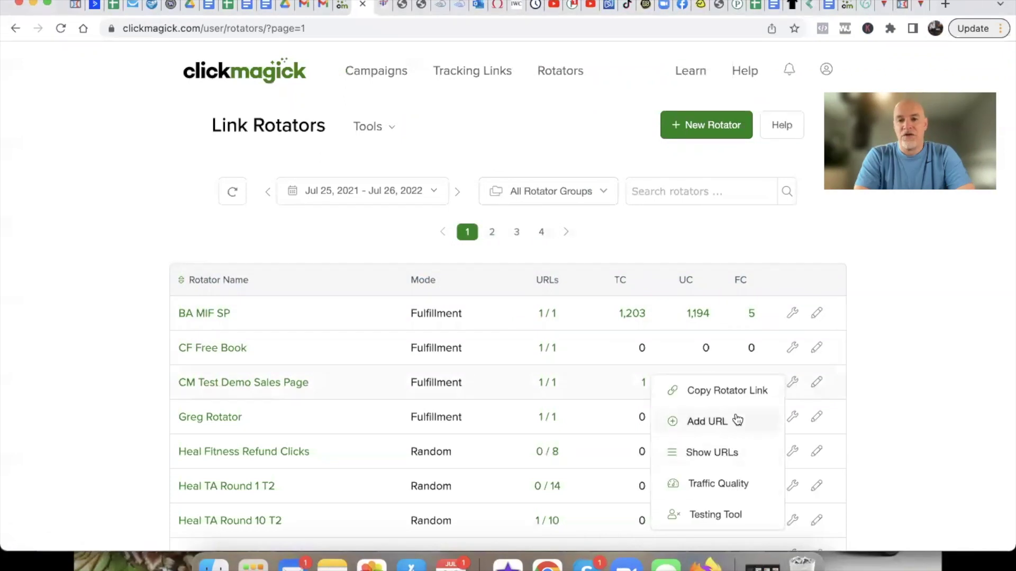